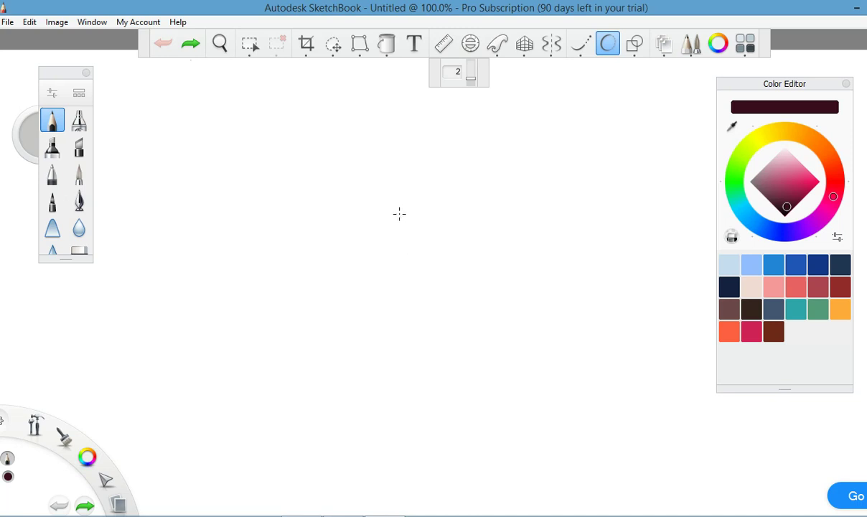
- Draw a rounded apple outline with a dip at the top and a short stem rising from the dip
mouse_move(393, 192)
left_mouse_down()
mouse_move(349, 175)
mouse_move(321, 179)
mouse_move(305, 194)
mouse_move(284, 288)
mouse_move(294, 342)
mouse_move(307, 364)
mouse_move(391, 390)
mouse_move(451, 399)
mouse_move(503, 383)
mouse_move(541, 328)
mouse_move(550, 246)
mouse_move(497, 195)
mouse_move(399, 171)
mouse_move(389, 196)
left_mouse_up()
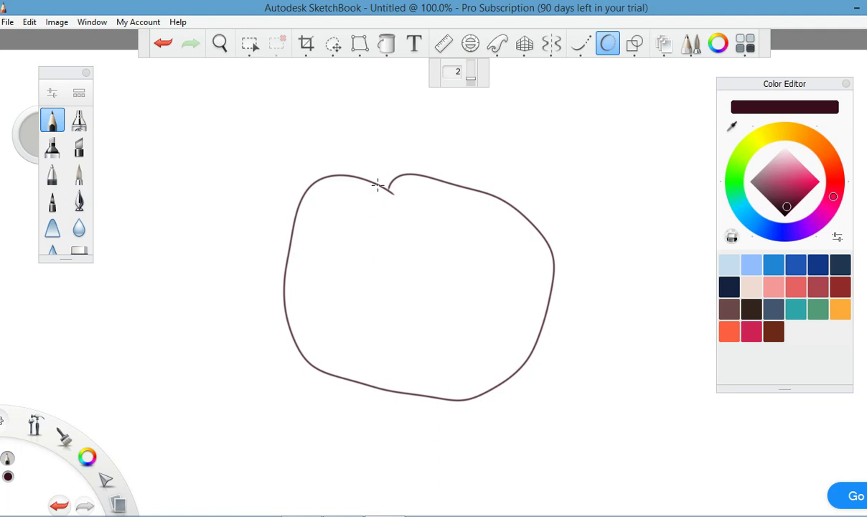
left_click_drag(378, 185, 362, 151)
left_click(162, 43)
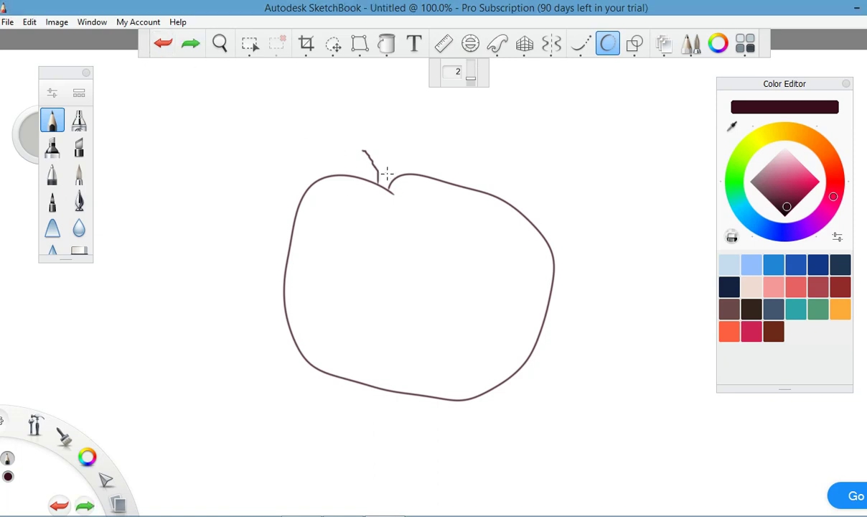
left_click_drag(392, 181, 370, 135)
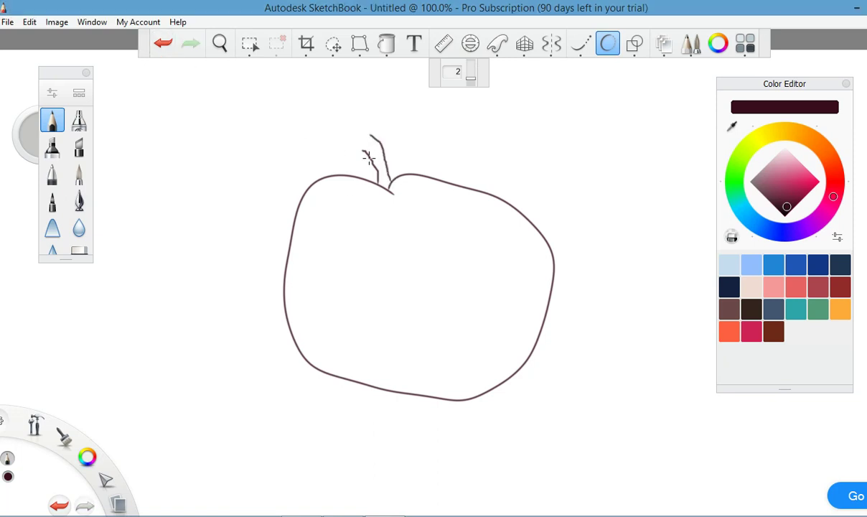
left_click_drag(364, 145, 370, 135)
left_click(606, 44)
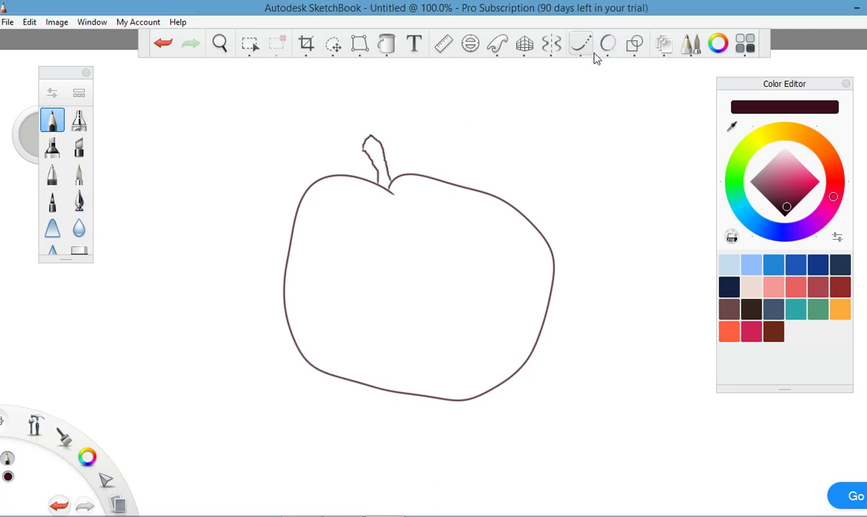
left_click(608, 44)
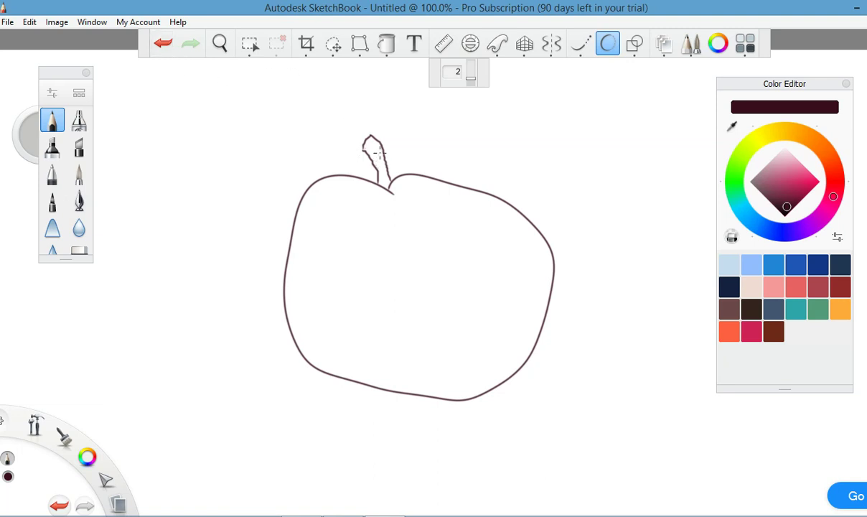
- Draw a slender pointed leaf outline on each side of the apple's stem
left_click_drag(386, 163, 502, 133)
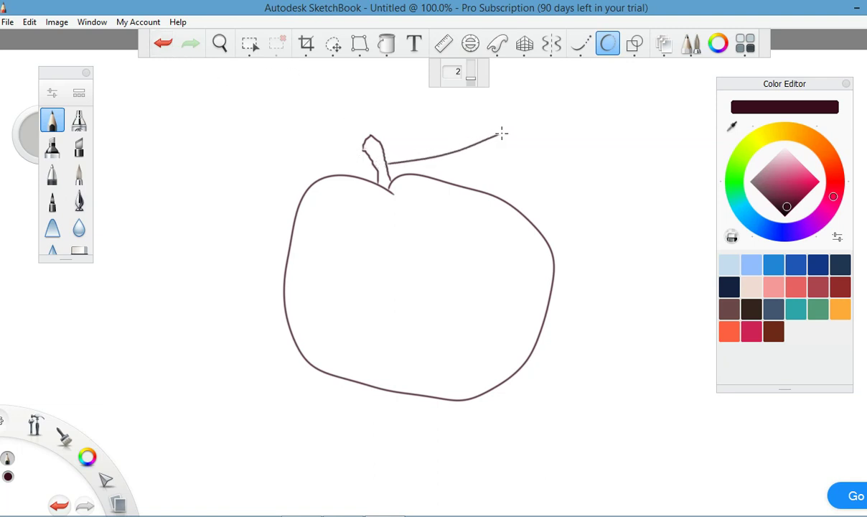
mouse_move(388, 161)
left_mouse_down()
mouse_move(416, 140)
mouse_move(476, 130)
mouse_move(392, 154)
left_mouse_up()
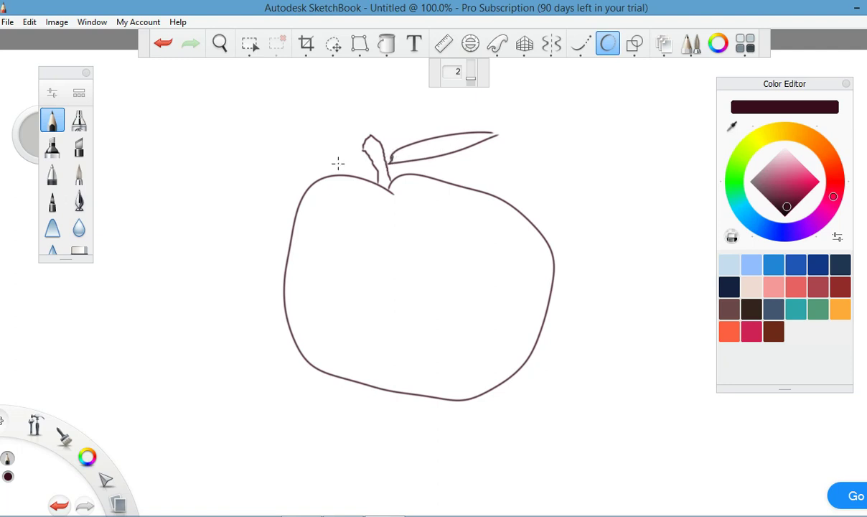
mouse_move(270, 121)
left_mouse_down()
mouse_move(327, 154)
mouse_move(371, 156)
left_mouse_up()
mouse_move(271, 121)
left_mouse_down()
mouse_move(325, 125)
mouse_move(372, 153)
left_mouse_up()
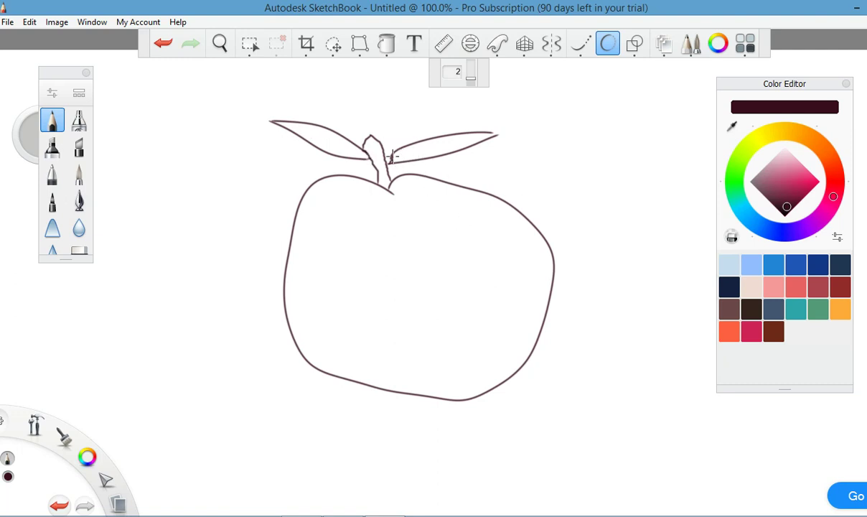
- Draw a central vein along the right leaf, undoing the first version and redrawing it from base to tip
left_click_drag(391, 159, 493, 135)
key("ctrl+z")
left_click(167, 46)
left_click(166, 46)
left_click_drag(392, 159, 499, 132)
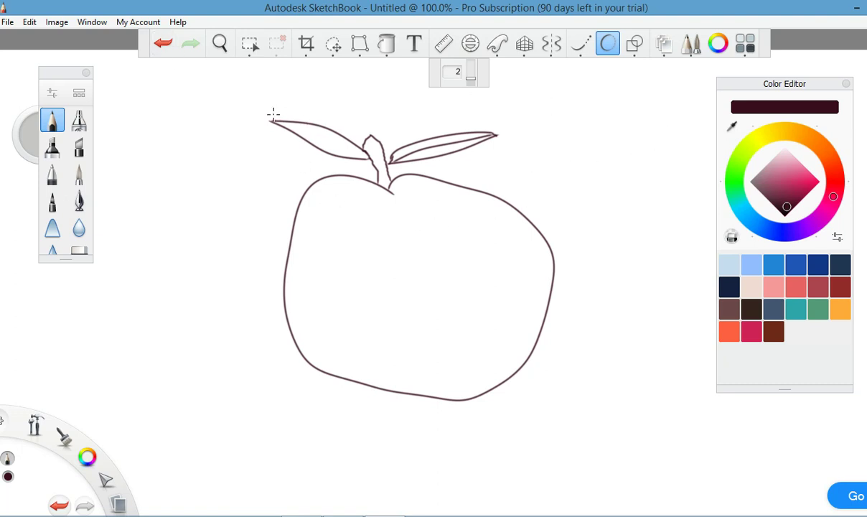
- Draw the left leaf's central vein and add short branching side veins to both leaves
left_click_drag(273, 123, 368, 159)
left_click_drag(318, 127, 343, 143)
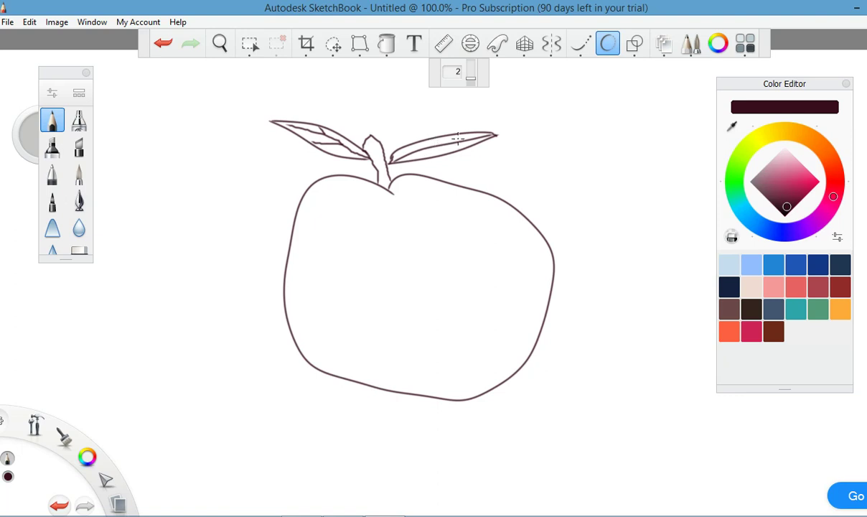
left_click_drag(457, 132, 436, 140)
scroll(400, 153, "down", 3)
scroll(406, 154, "up", 8)
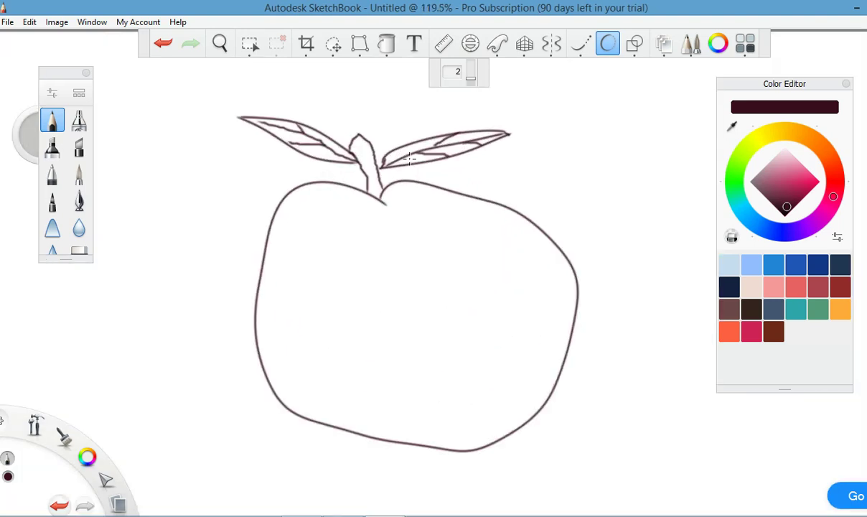
left_click_drag(412, 121, 403, 143)
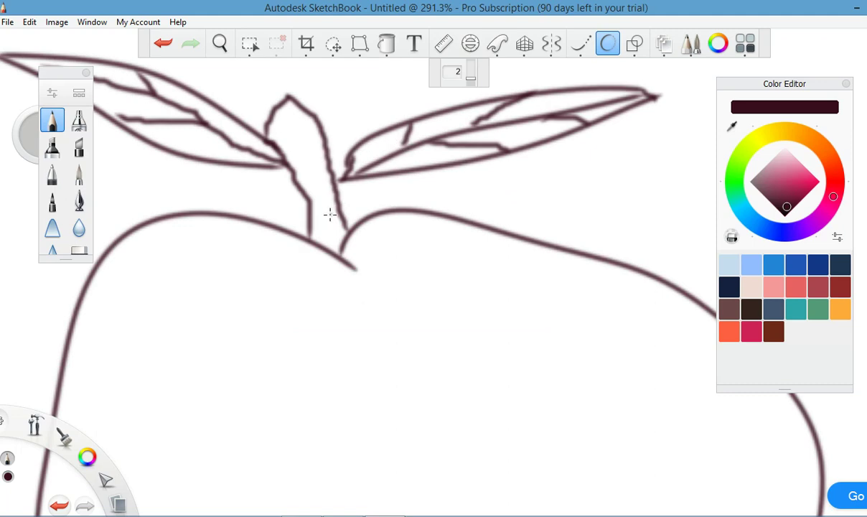
- Choose the solid Flood Fill with a medium green and fill the right leaf's upper segment near the tip
scroll(310, 171, "up", 2)
scroll(312, 171, "up", 2)
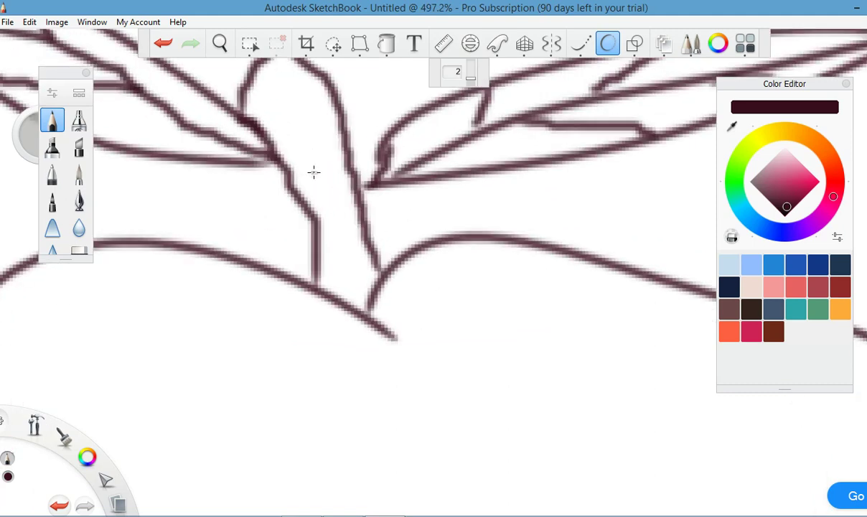
scroll(456, 162, "down", 4)
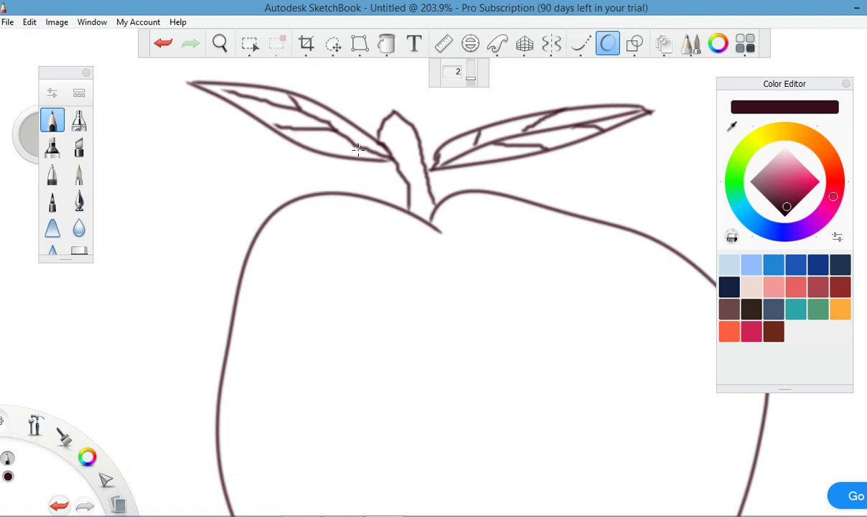
scroll(359, 149, "down", 1)
left_click(386, 45)
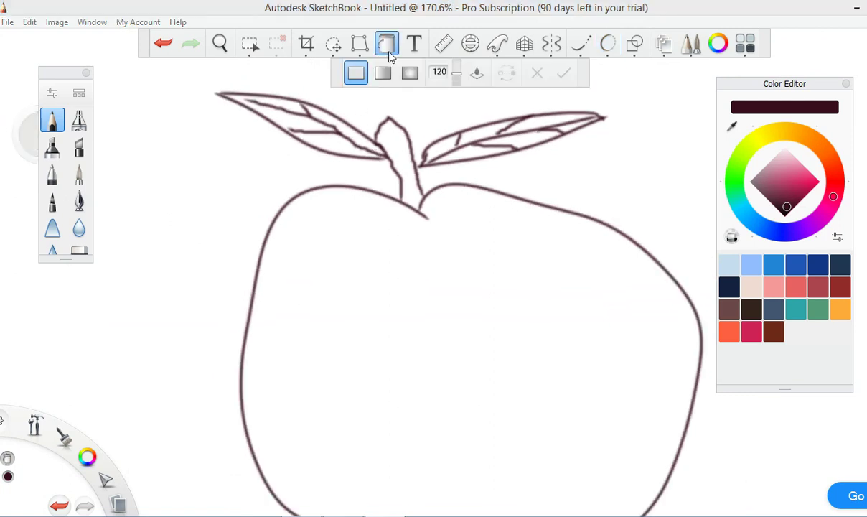
left_click(736, 174)
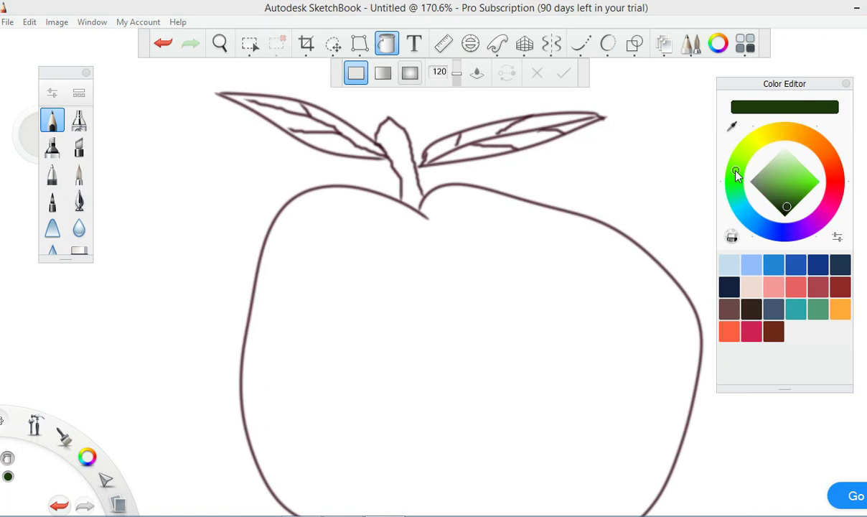
mouse_move(737, 175)
left_mouse_down()
mouse_move(734, 162)
mouse_move(755, 188)
left_mouse_up()
left_click(771, 183)
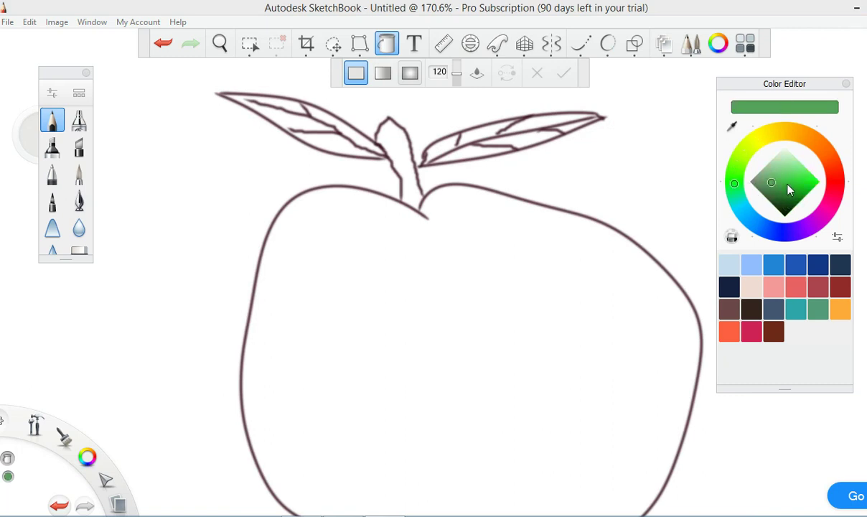
left_click(545, 123)
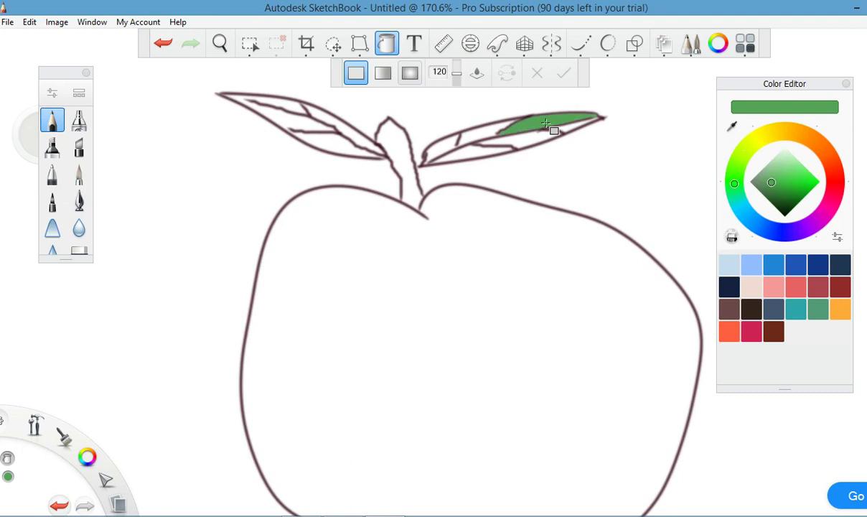
left_click(486, 134)
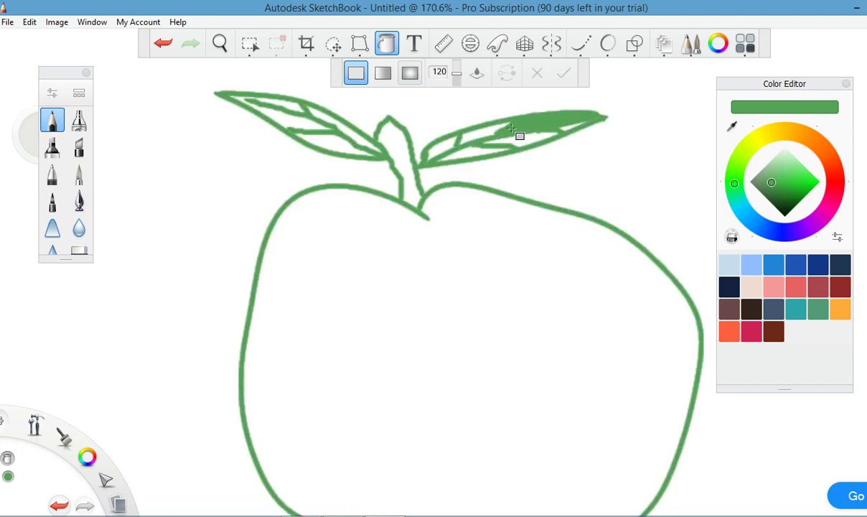
left_click(175, 45)
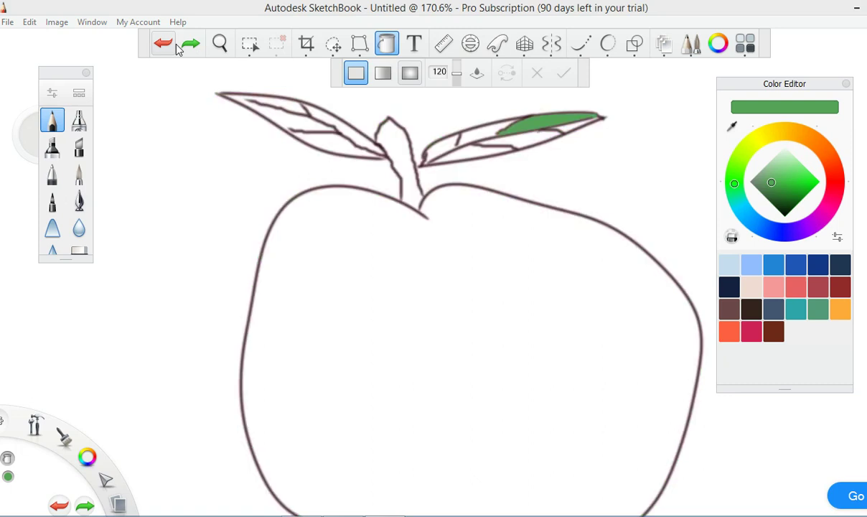
left_click(483, 127)
left_click(483, 132)
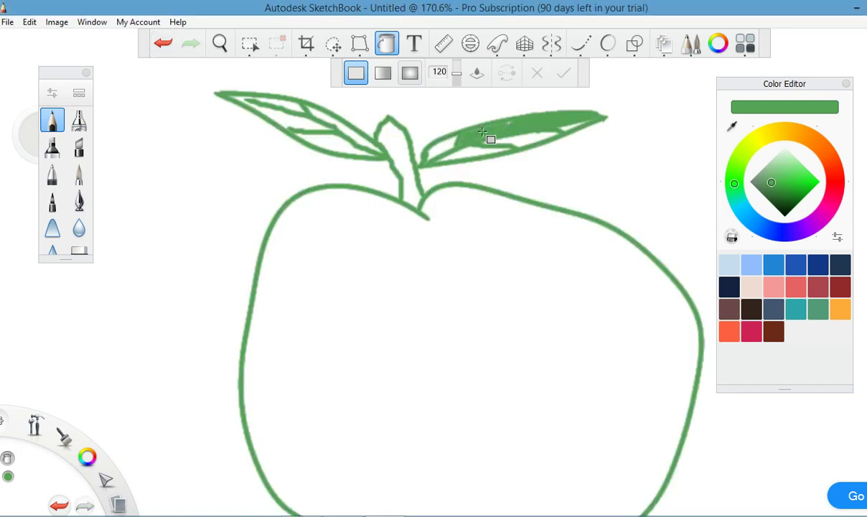
left_click(166, 44)
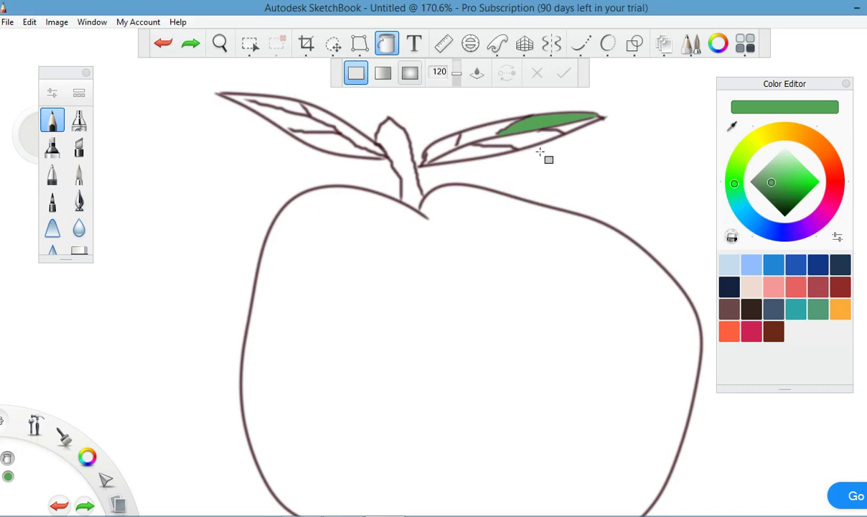
- Fill the right leaf's remaining segments and the whole left leaf with the same green, undoing the fill that recolours the outline
left_click(475, 150)
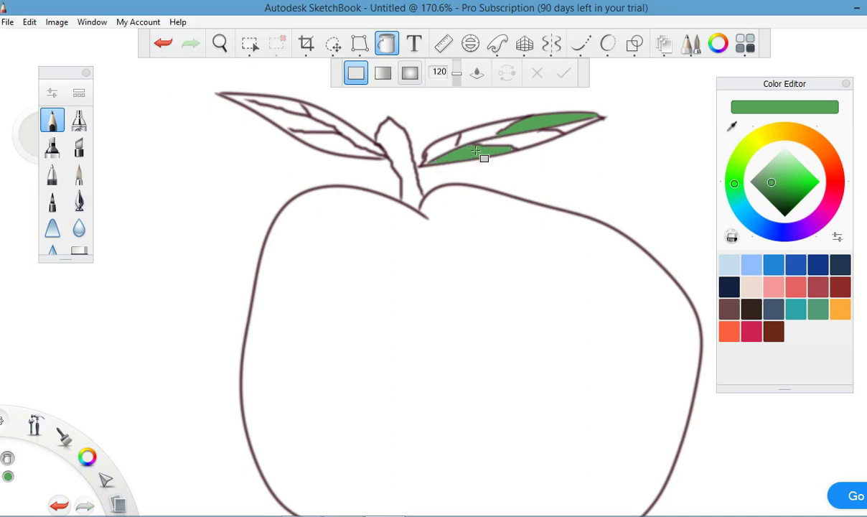
left_click(517, 133)
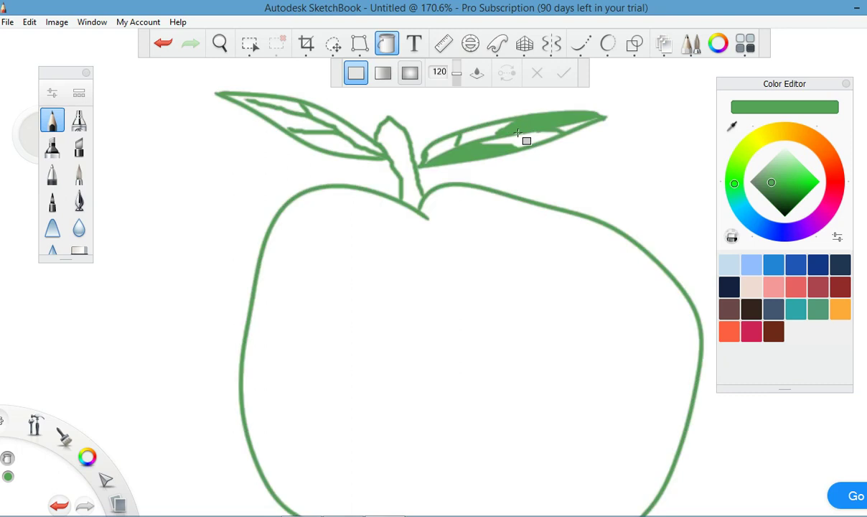
left_click(163, 43)
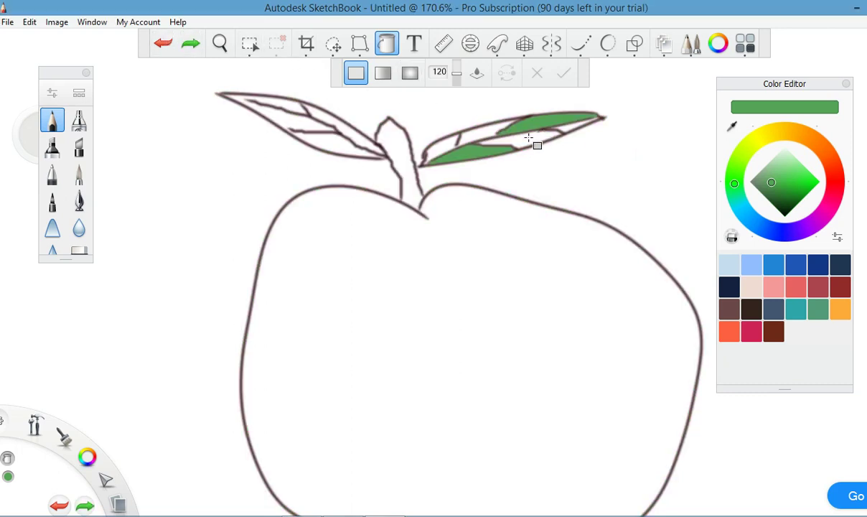
left_click(463, 136)
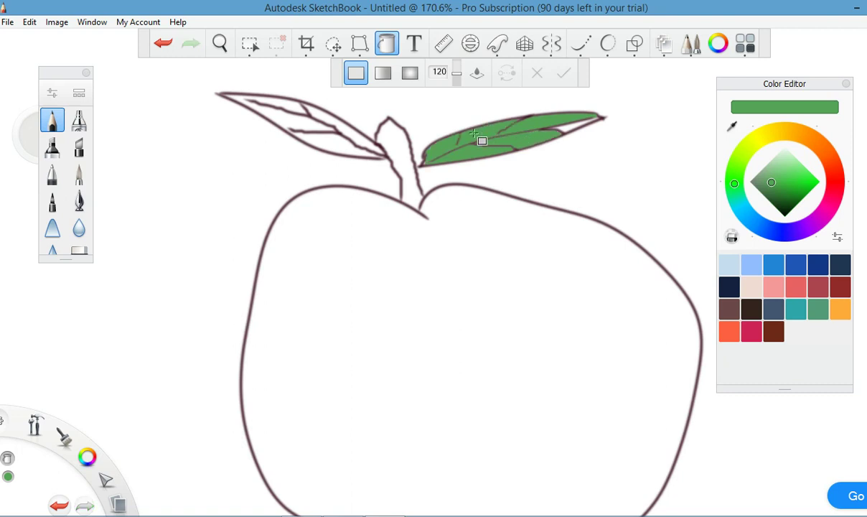
left_click(571, 127)
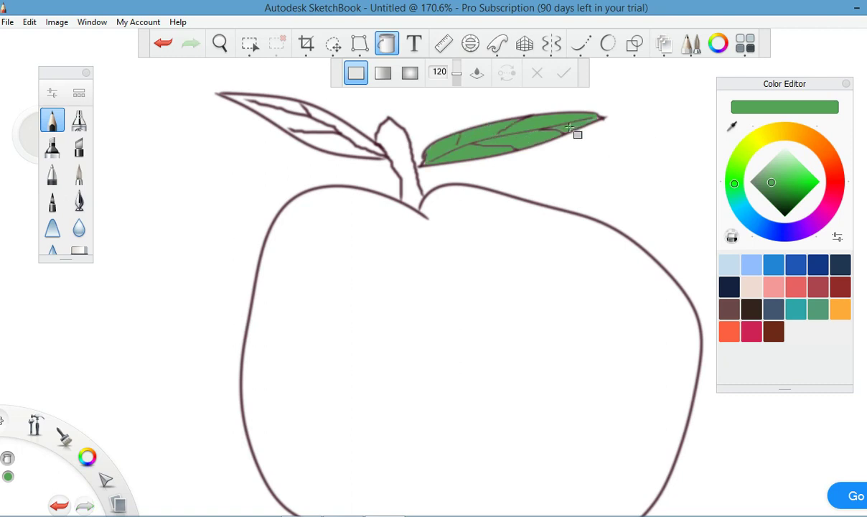
left_click(343, 130)
left_click(298, 120)
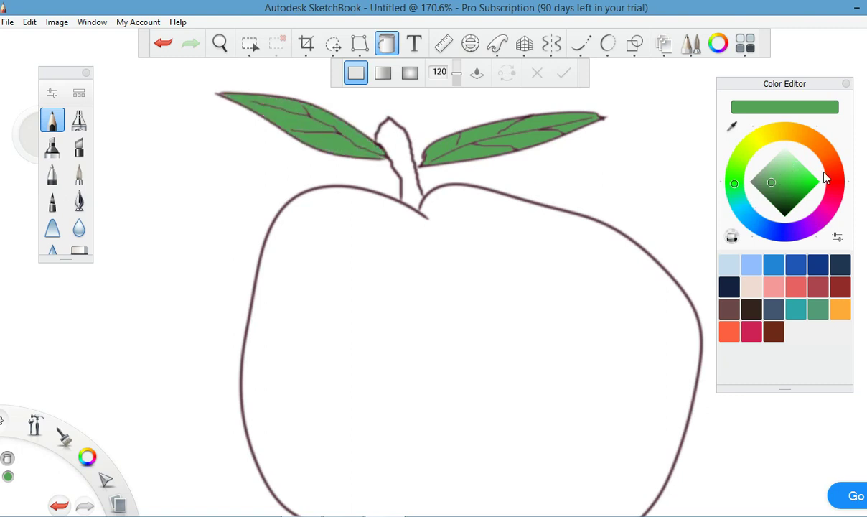
- Set the active colour to a very dark red
left_click(786, 211)
left_click(824, 287)
left_click(838, 287)
mouse_move(786, 194)
left_mouse_down()
mouse_move(771, 194)
mouse_move(772, 179)
mouse_move(775, 201)
mouse_move(791, 208)
left_mouse_up()
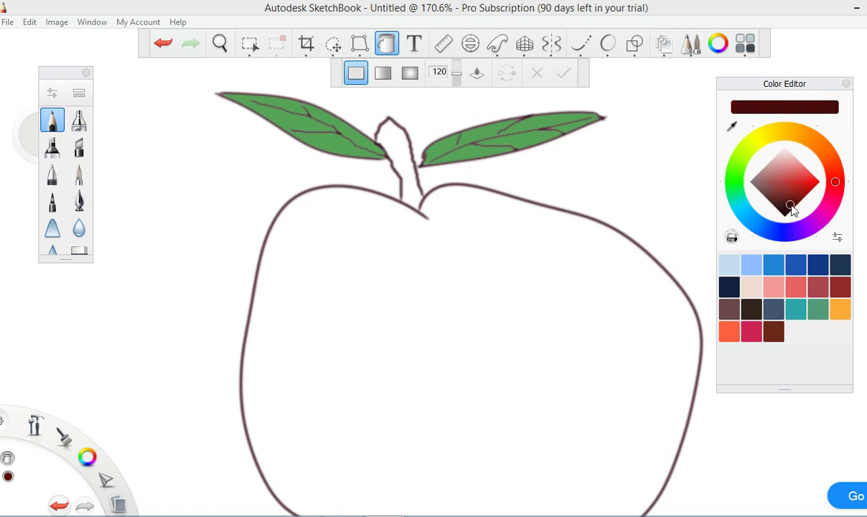
- Try to fill the stem with the dark red, and undo the fill
left_click(397, 141)
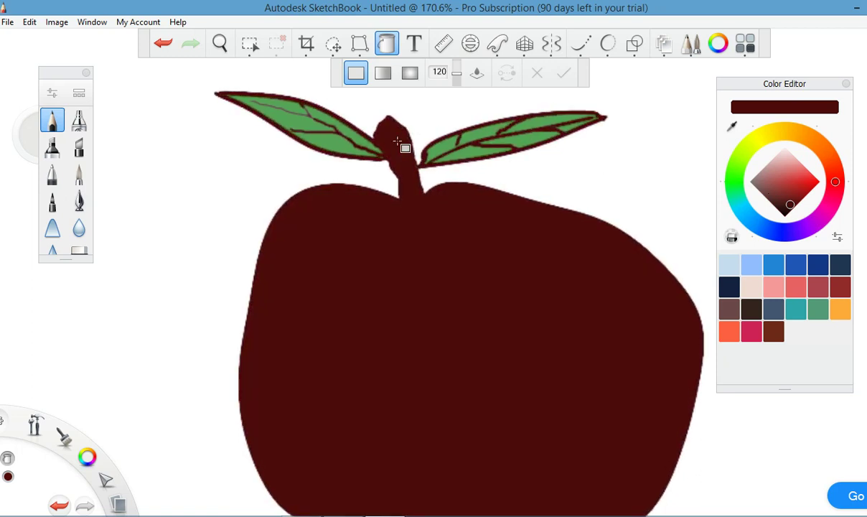
left_click(163, 46)
left_click(164, 45)
left_click(164, 46)
left_click(164, 46)
left_click(163, 46)
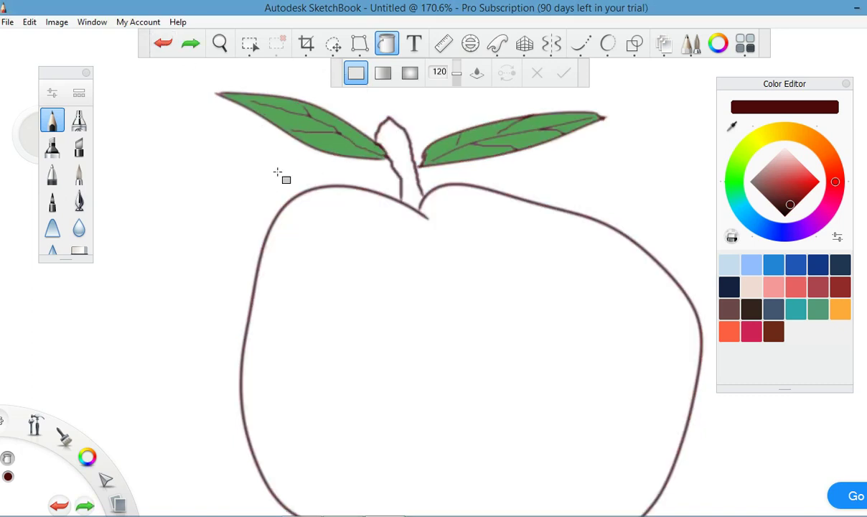
- Draw short dark red pencil strokes where both sides of the stem meet the apple outline
left_click(386, 44)
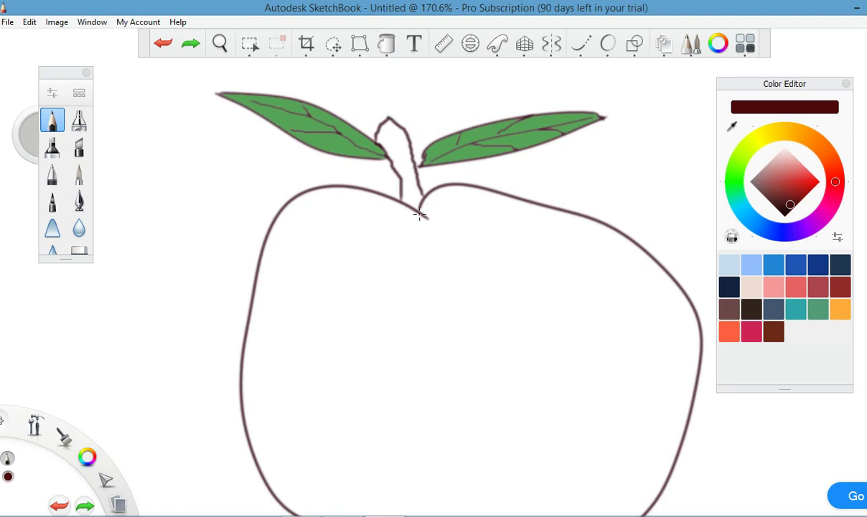
left_click_drag(406, 209, 422, 193)
left_click_drag(395, 193, 400, 207)
scroll(399, 202, "down", 4)
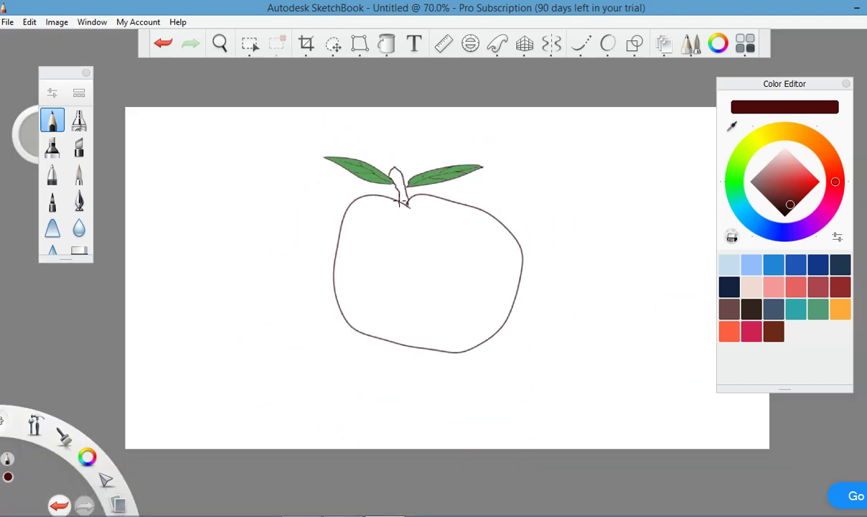
- Thicken the pencil strokes at both sides of the stem's base until its outline is fully closed
scroll(406, 200, "up", 10)
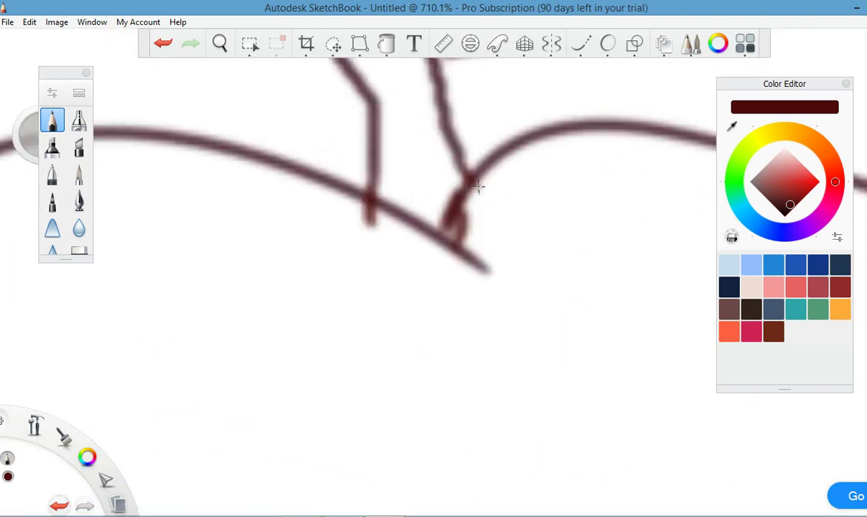
mouse_move(453, 195)
left_mouse_down()
mouse_move(445, 228)
mouse_move(467, 158)
mouse_move(449, 228)
left_mouse_up()
mouse_move(360, 160)
left_mouse_down()
mouse_move(357, 187)
mouse_move(362, 171)
mouse_move(367, 184)
left_mouse_up()
scroll(380, 183, "up", 3)
scroll(400, 182, "up", 1)
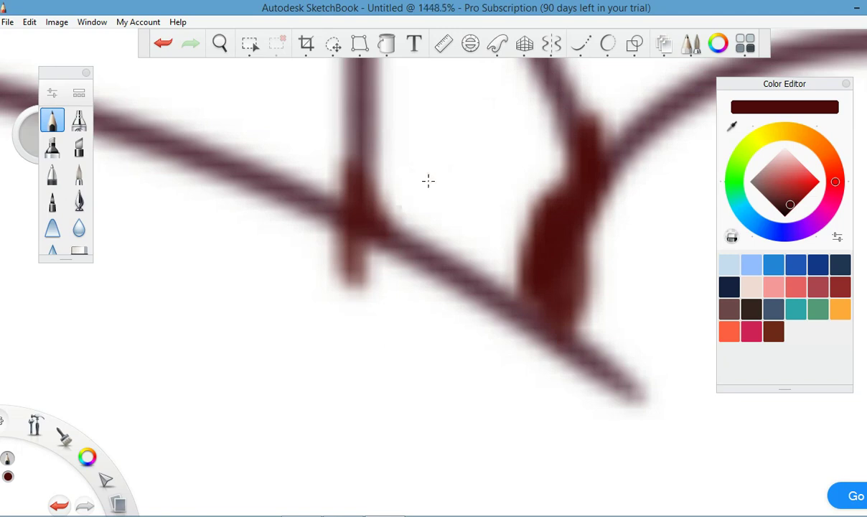
scroll(428, 180, "down", 4)
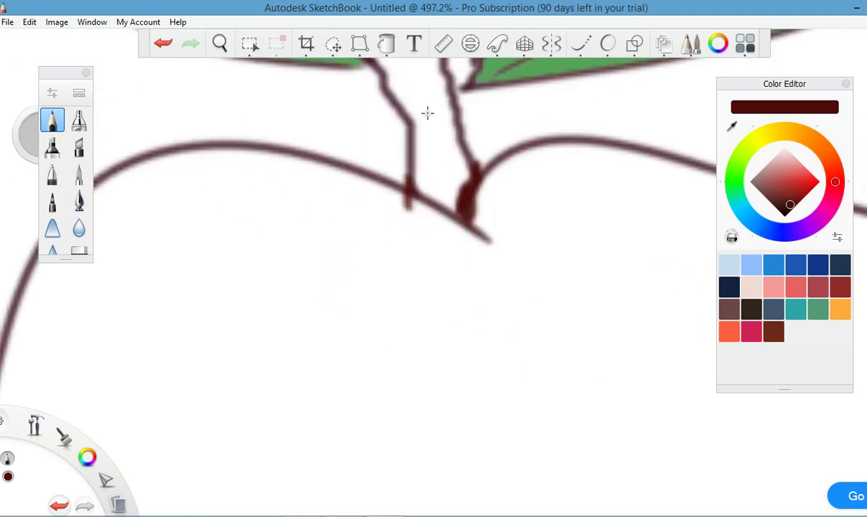
scroll(427, 120, "up", 2)
scroll(428, 120, "down", 6)
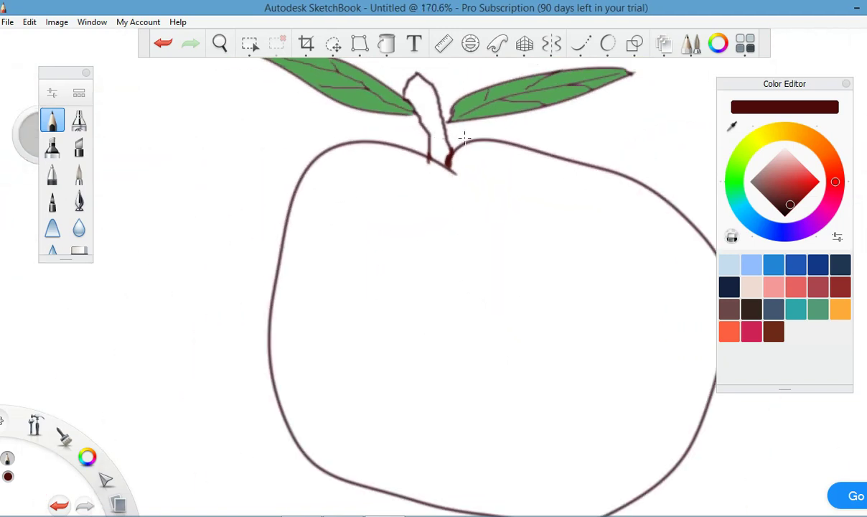
scroll(583, 217, "down", 1)
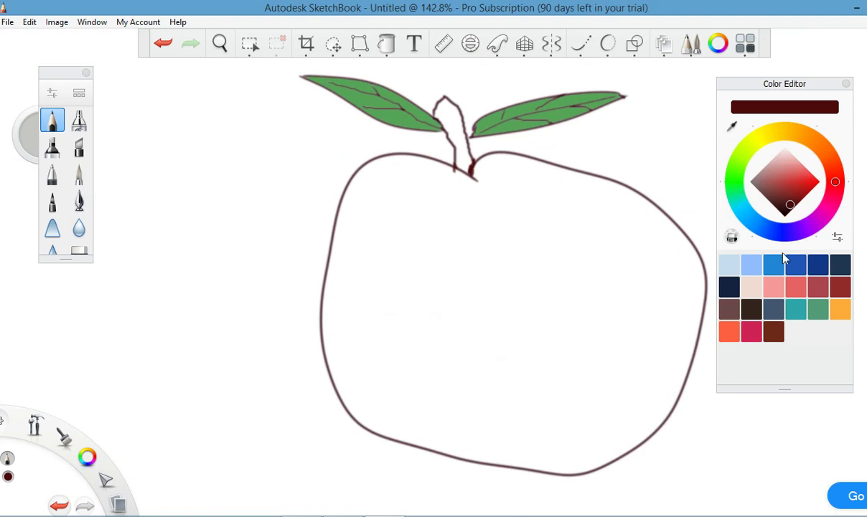
- Fill the stem with a very dark reddish brown using the solid Flood Fill
left_click(386, 44)
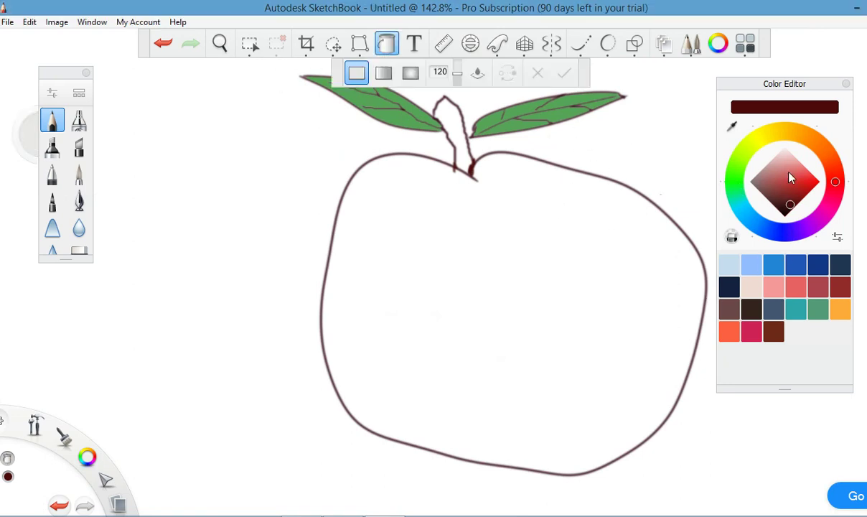
left_click(789, 208)
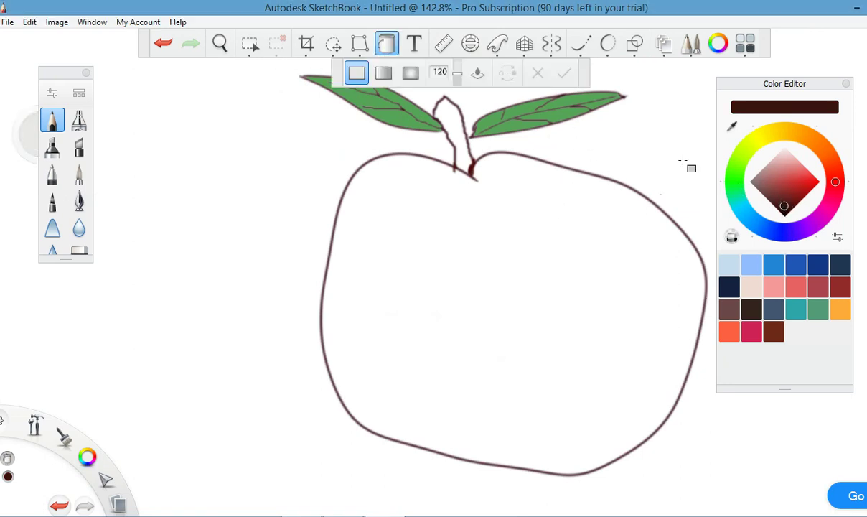
left_click(445, 123)
- Try to recolour the stem with a medium dark red fill, and undo the fill
left_click_drag(785, 209, 793, 187)
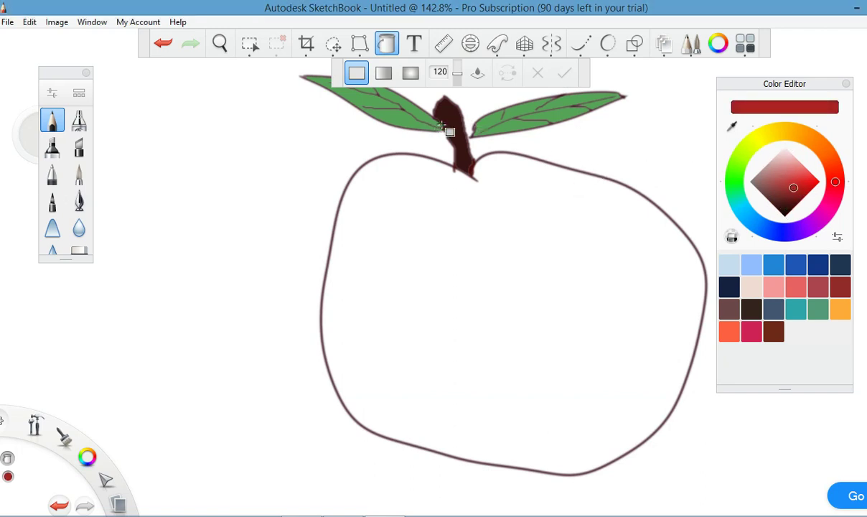
left_click(451, 120)
left_click(451, 120)
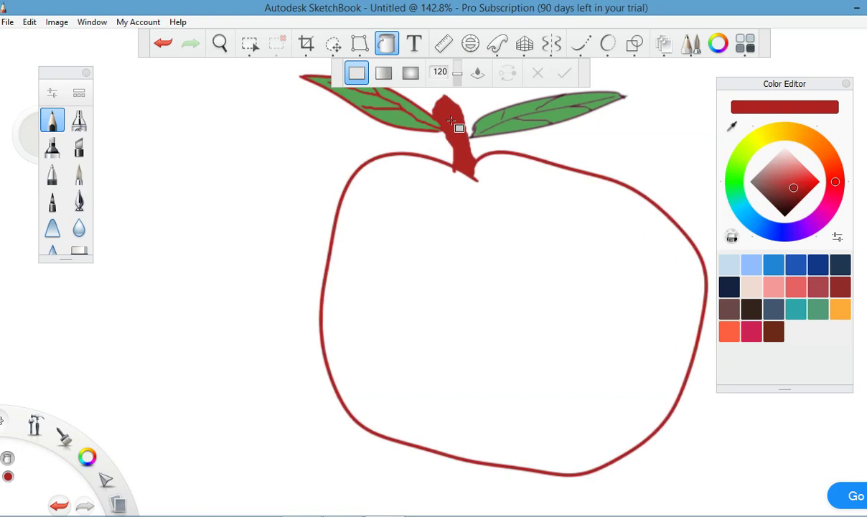
left_click(162, 44)
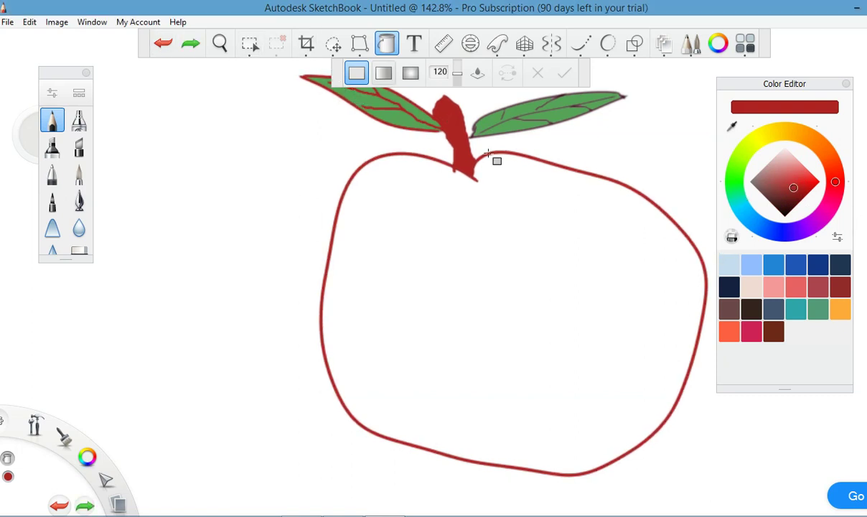
left_click(163, 47)
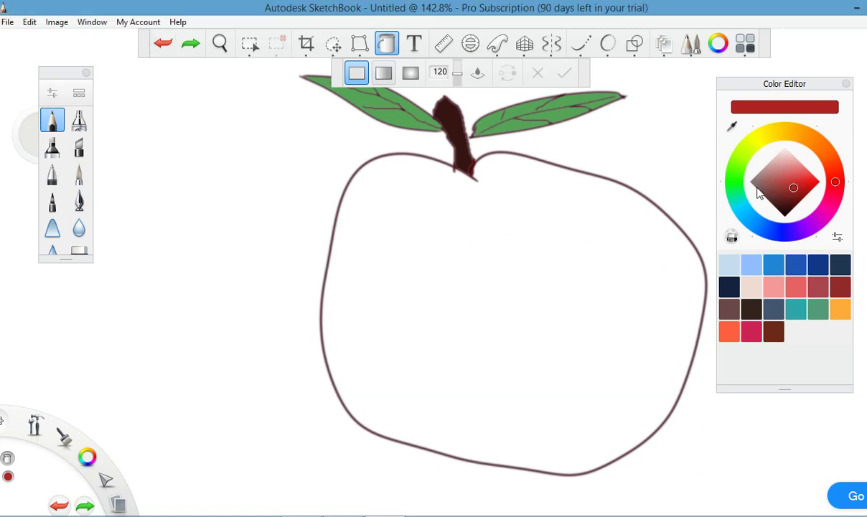
- Choose a bright red and flood fill the apple's body with it
left_click_drag(818, 188, 804, 182)
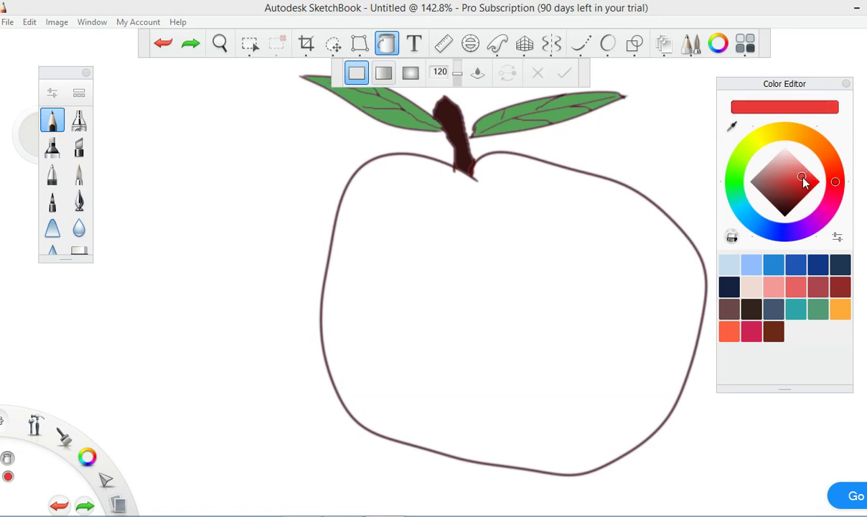
left_click(576, 233)
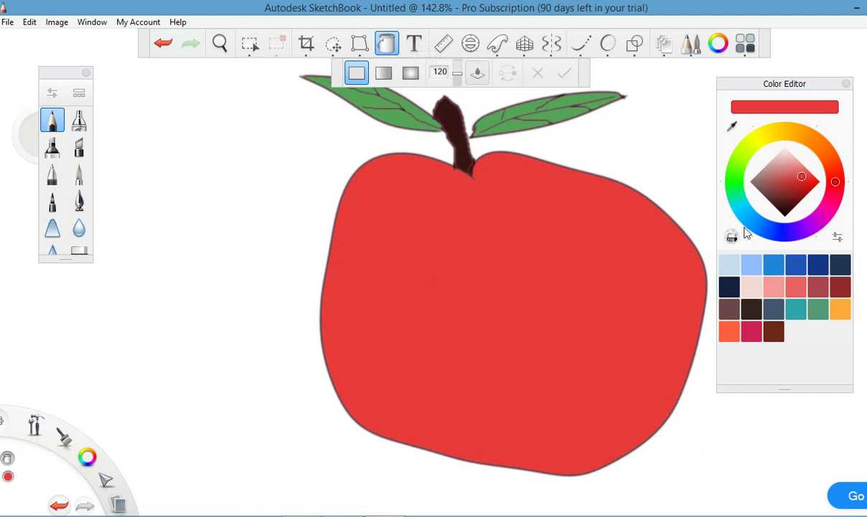
scroll(300, 228, "up", 3)
scroll(300, 229, "down", 5)
scroll(271, 219, "down", 2)
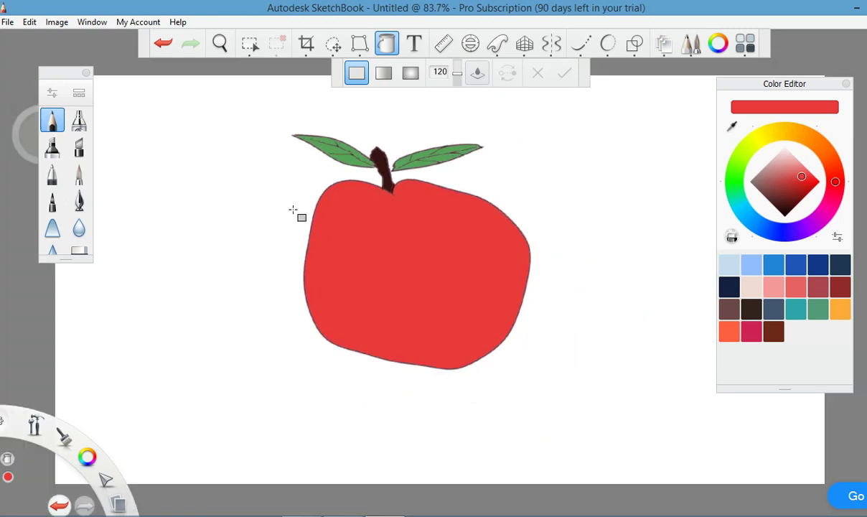
scroll(283, 211, "down", 2)
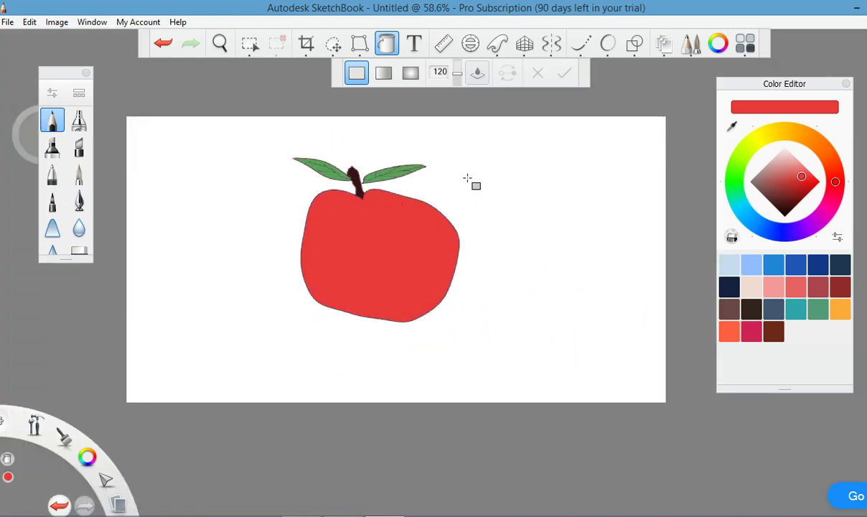
- Draw a second, rounded fruit outline with a narrow stem beside the apple in red pencil, using Steady Stroke for the stem
left_click(56, 122)
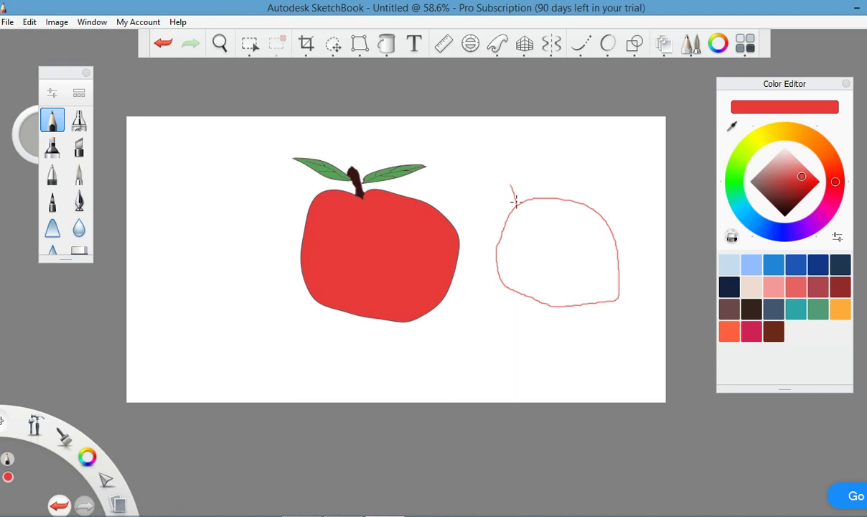
left_click(581, 43)
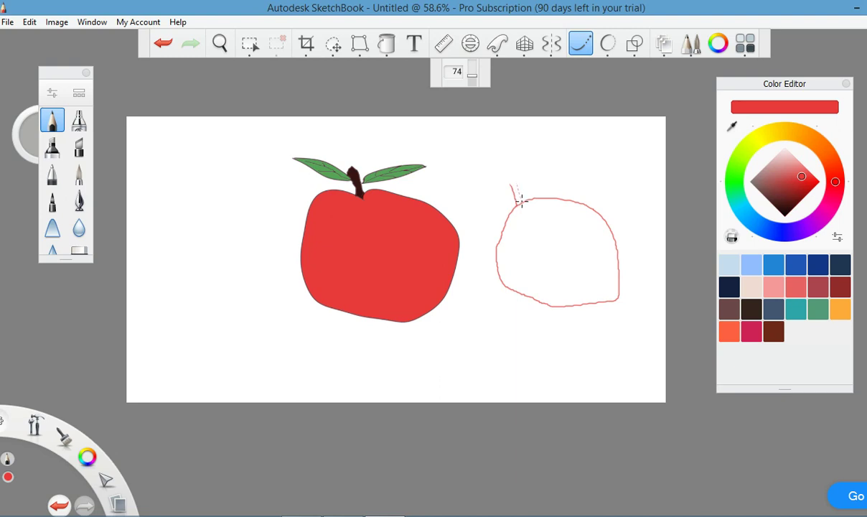
left_click(581, 46)
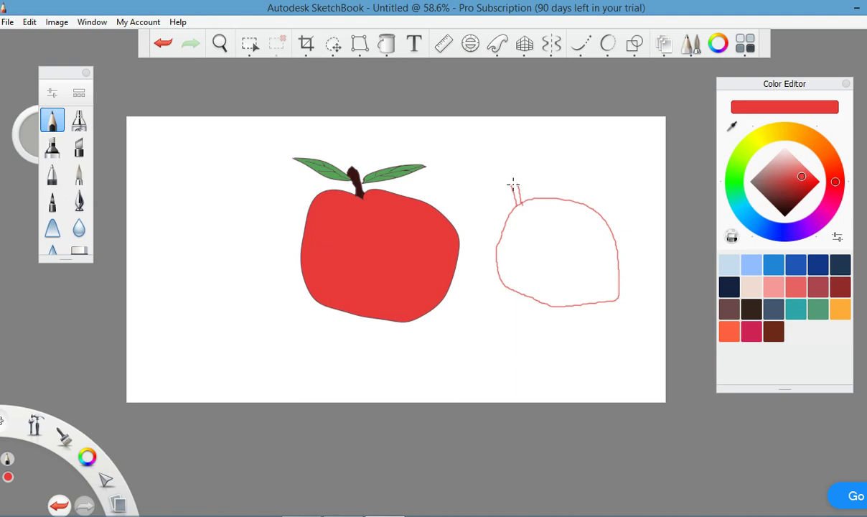
- Draw a pointed leaf with a midrib left of the second fruit's stem using Predictive Stroke at level 2
scroll(533, 221, "up", 6)
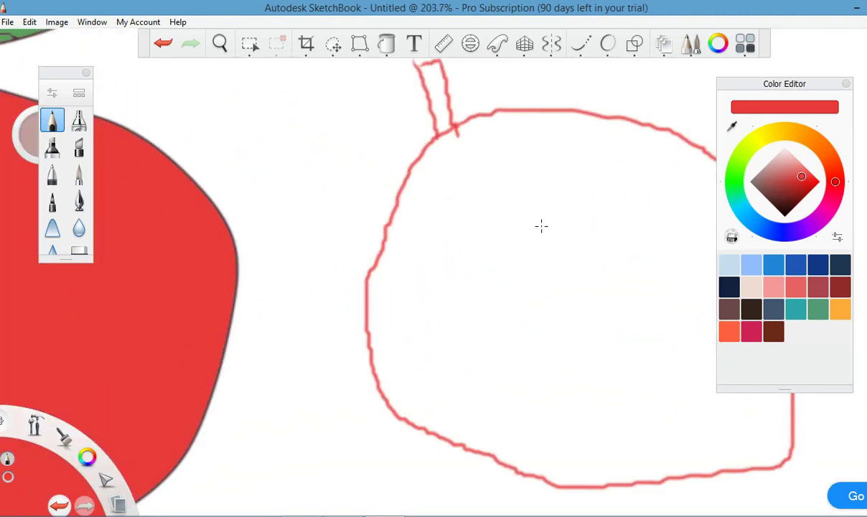
scroll(520, 241, "down", 1)
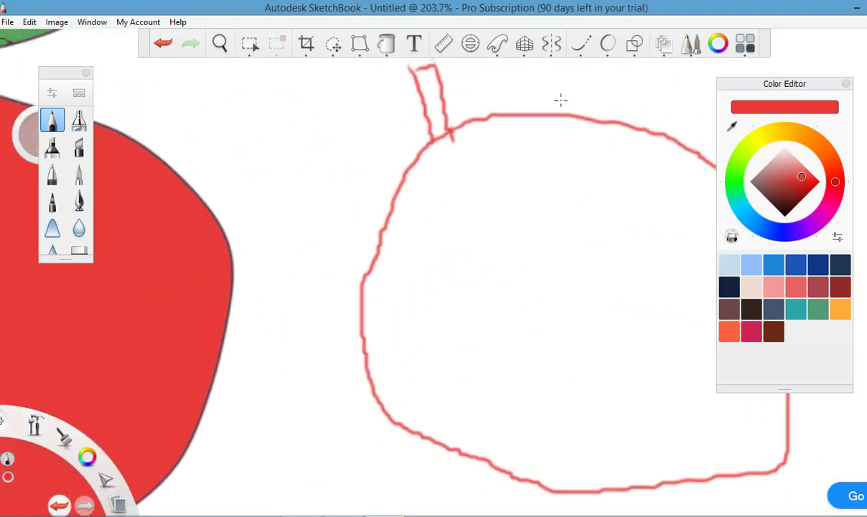
left_click(607, 44)
scroll(443, 107, "up", 2)
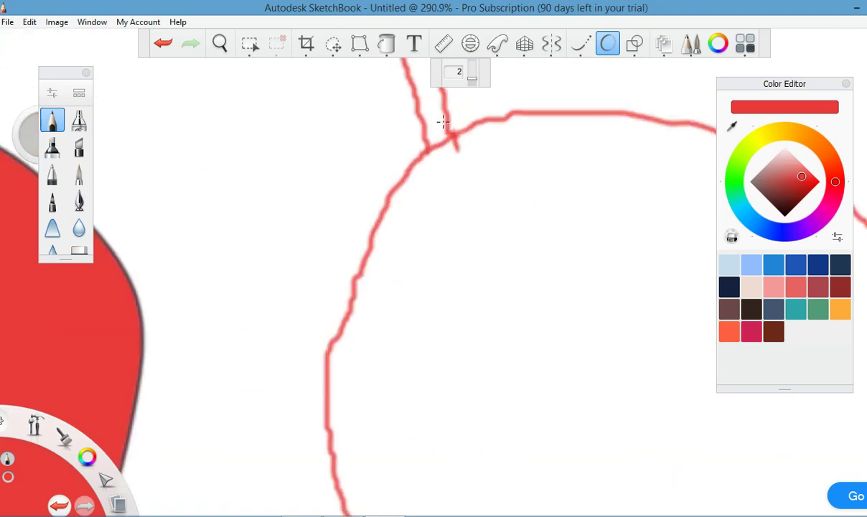
mouse_move(191, 95)
left_mouse_down()
mouse_move(312, 138)
mouse_move(423, 145)
left_mouse_up()
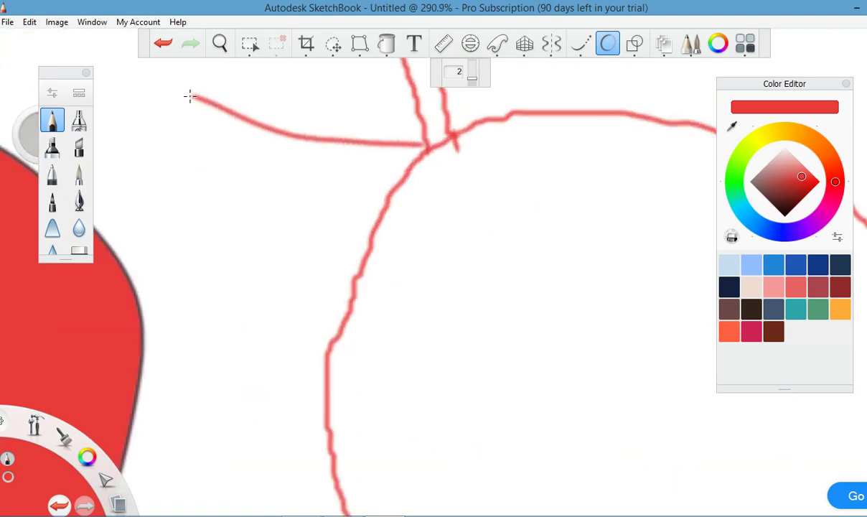
mouse_move(188, 93)
left_mouse_down()
mouse_move(364, 92)
mouse_move(415, 137)
left_mouse_up()
left_click_drag(198, 95, 410, 137)
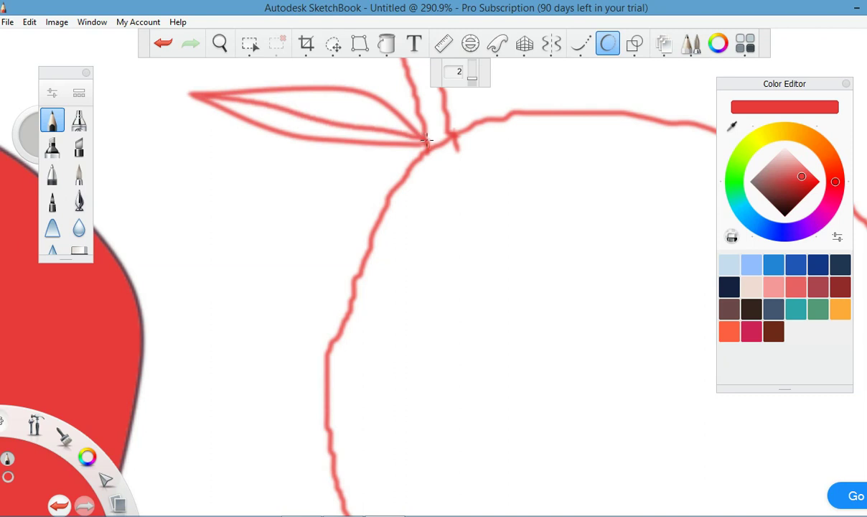
- Draw a longer leaf with a midrib extending right from the second fruit's stem
scroll(429, 136, "down", 5)
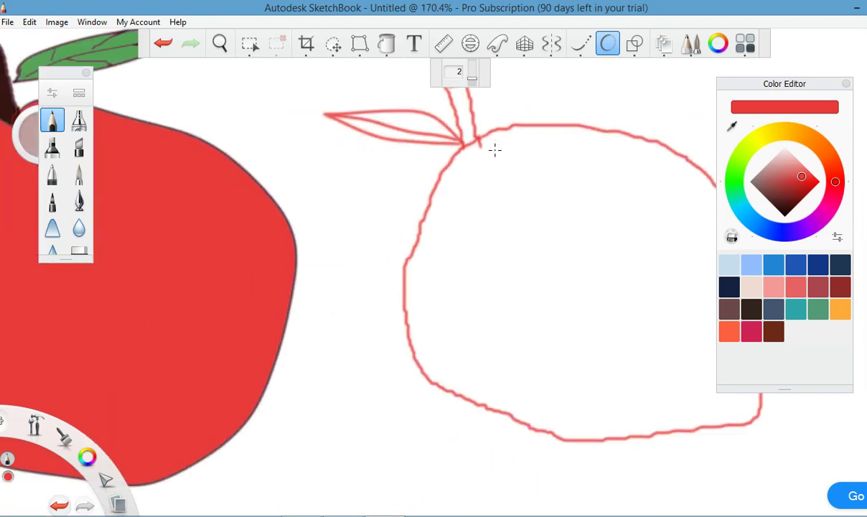
mouse_move(468, 102)
left_mouse_down()
mouse_move(581, 77)
mouse_move(668, 103)
left_mouse_up()
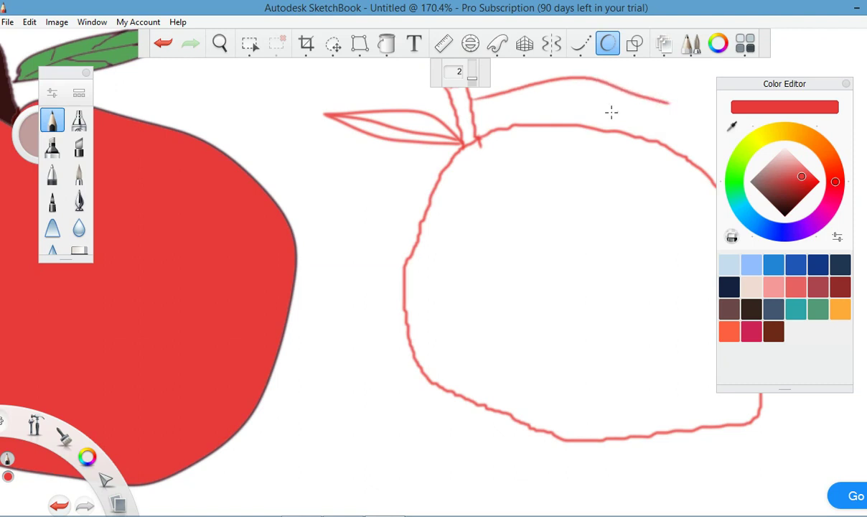
mouse_move(491, 117)
left_mouse_down()
mouse_move(620, 116)
mouse_move(671, 96)
left_mouse_up()
mouse_move(475, 102)
left_mouse_down()
mouse_move(612, 107)
mouse_move(666, 99)
left_mouse_up()
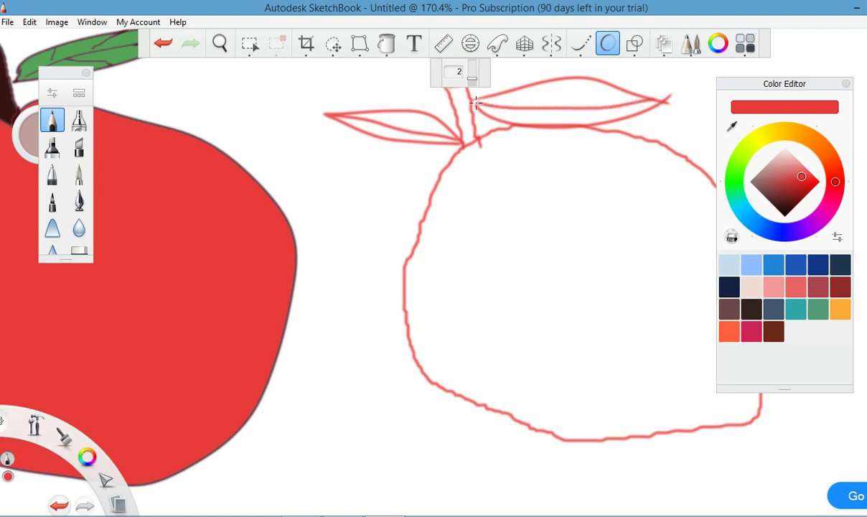
- Inspect the second fruit's stem and leaf joints for gaps and reinforce the stem's top edge with a short red stroke
scroll(470, 130, "up", 2)
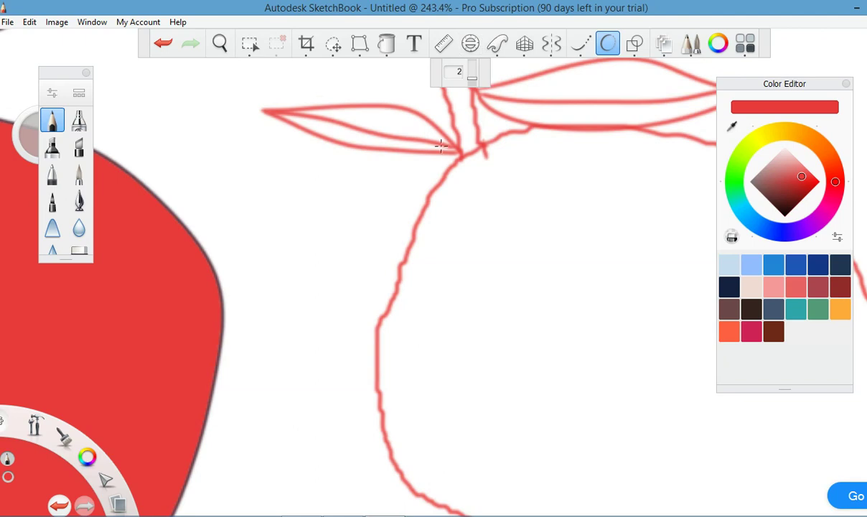
scroll(547, 257, "up", 3)
scroll(548, 257, "down", 8)
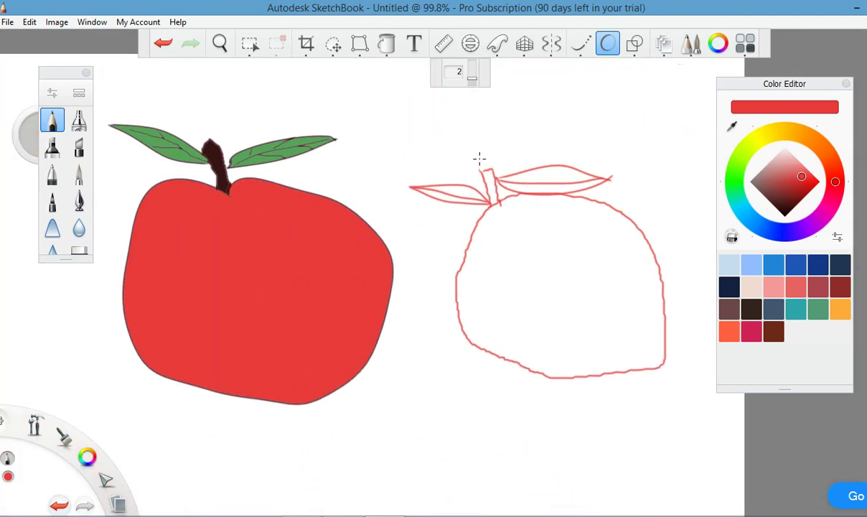
scroll(481, 158, "up", 2)
scroll(480, 158, "up", 1)
scroll(484, 159, "up", 6)
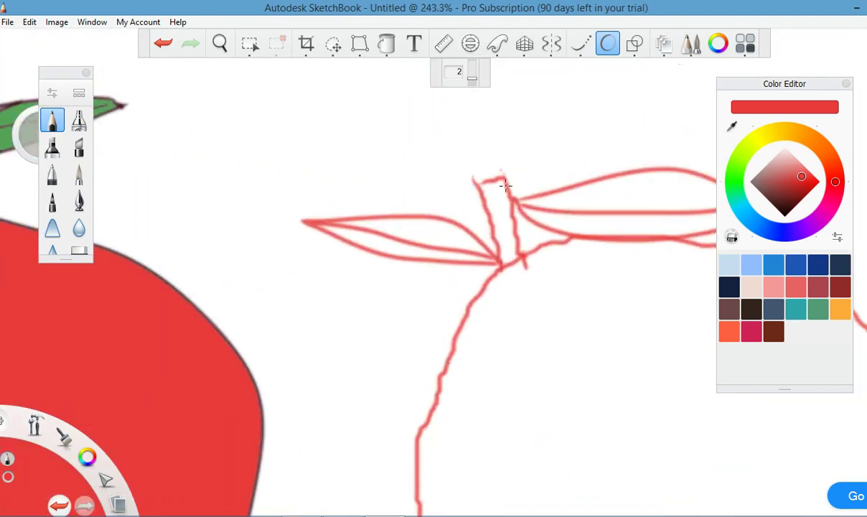
left_click_drag(434, 177, 468, 174)
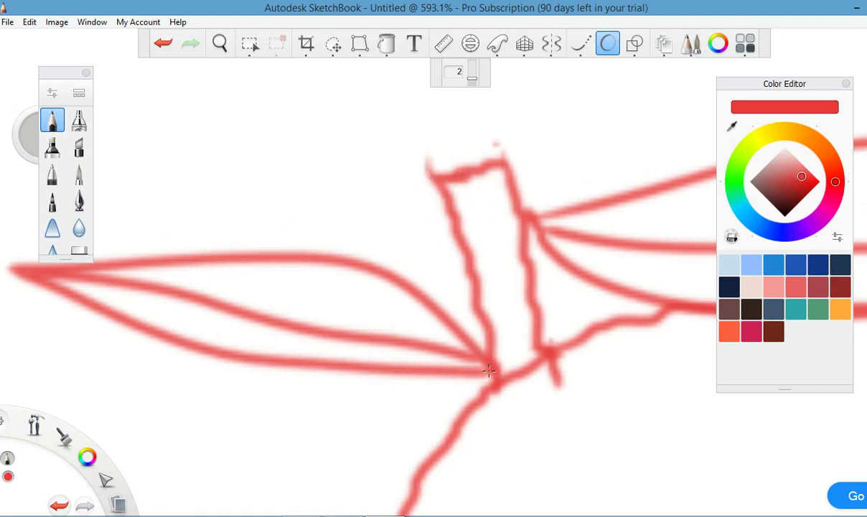
scroll(482, 140, "down", 5)
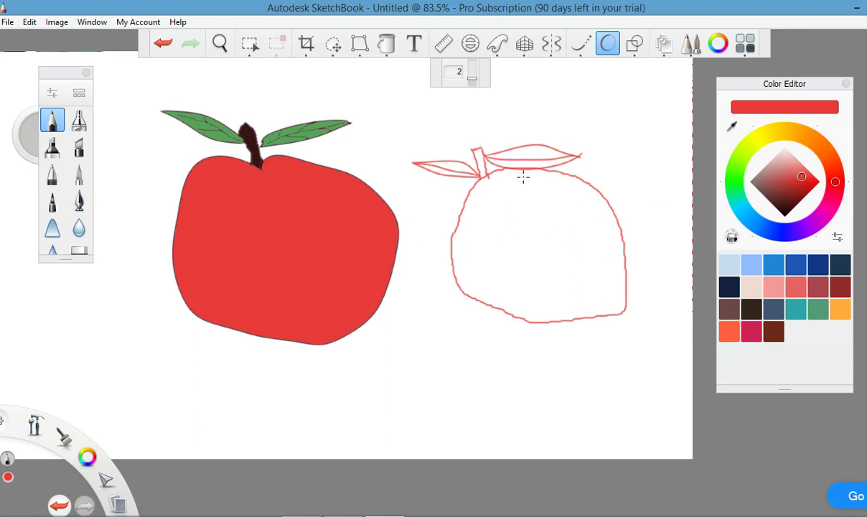
left_click(779, 182)
left_click(740, 157)
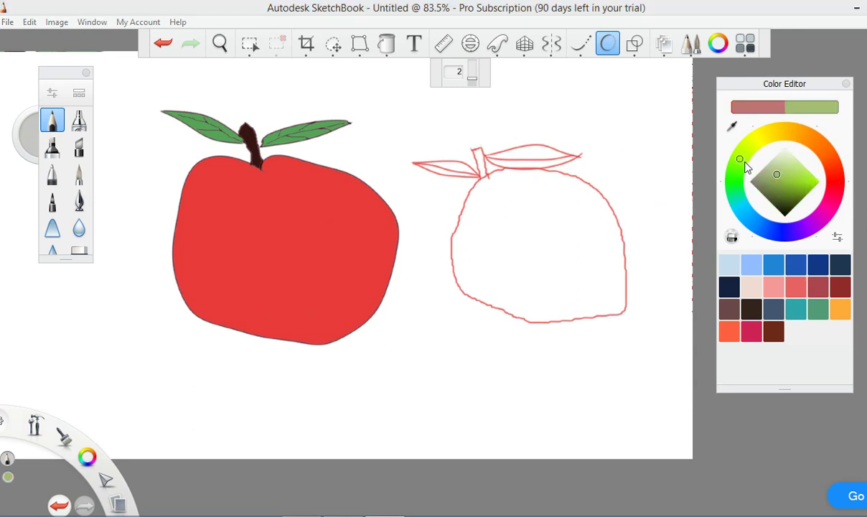
left_click(386, 44)
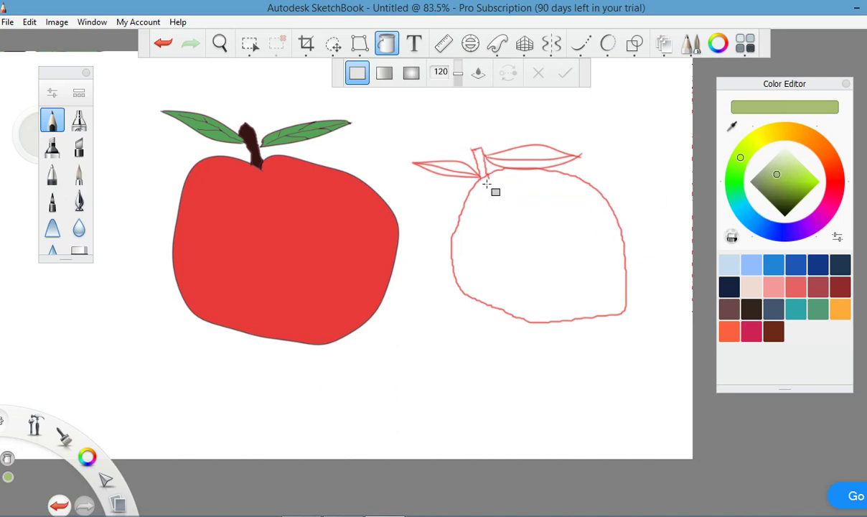
left_click(415, 45)
left_click(694, 102)
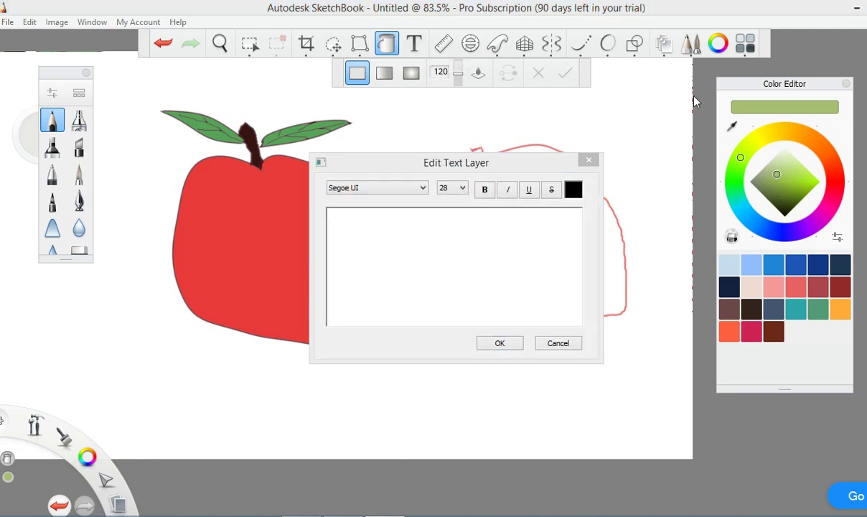
left_click(588, 160)
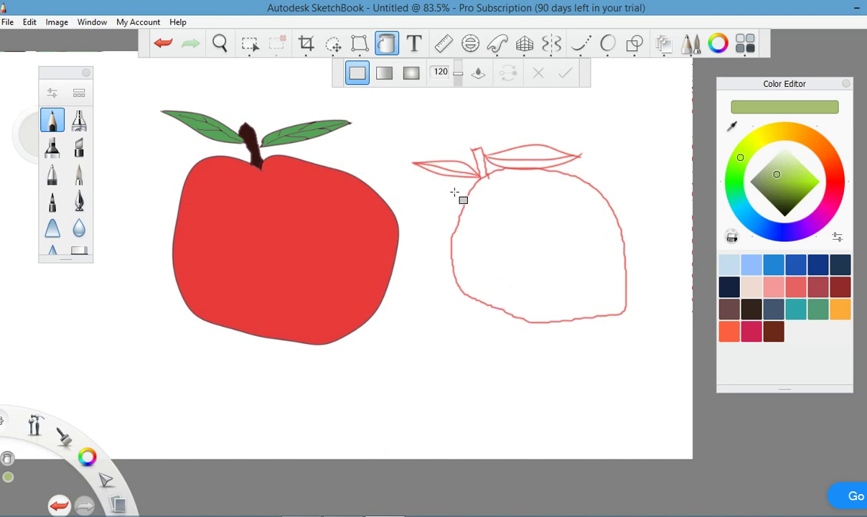
left_click(730, 177)
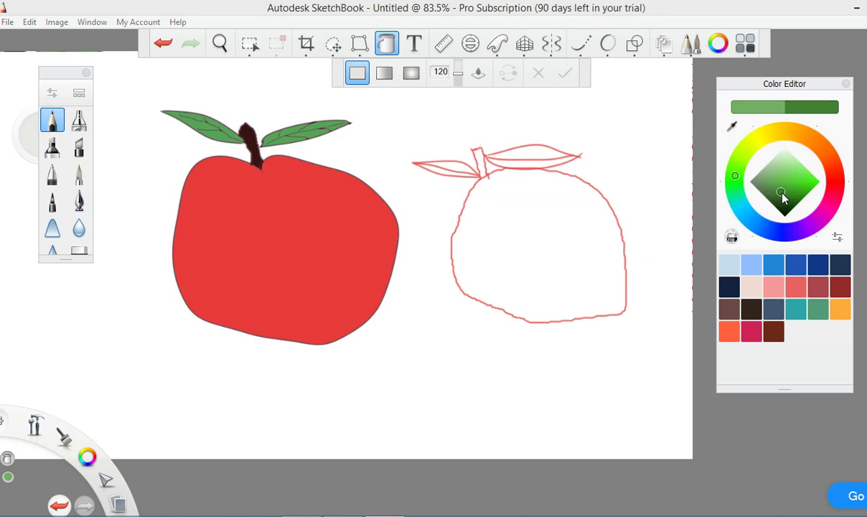
left_click(790, 170)
left_click_drag(790, 171, 788, 204)
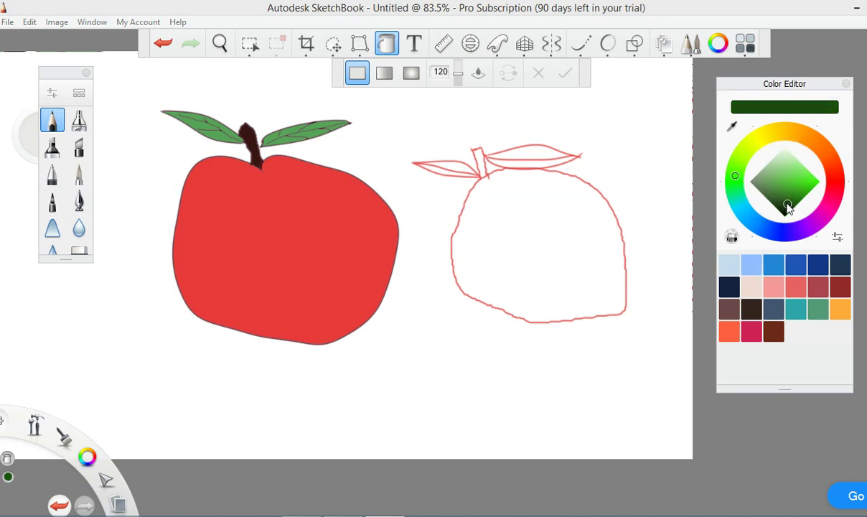
- Set up the Paintbrush with a bright orange-red color and a size of 22.7
left_click(832, 169)
mouse_move(801, 203)
left_mouse_down()
mouse_move(809, 171)
mouse_move(801, 201)
mouse_move(778, 173)
mouse_move(812, 182)
left_mouse_up()
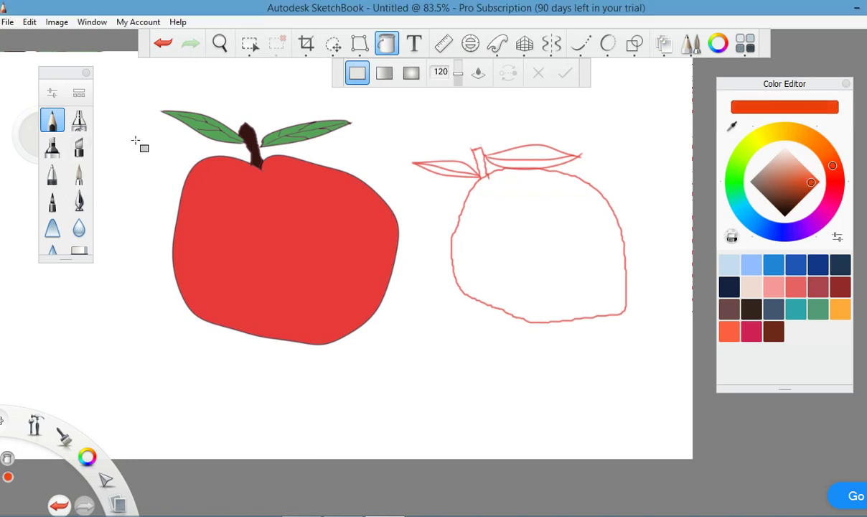
left_click(70, 175)
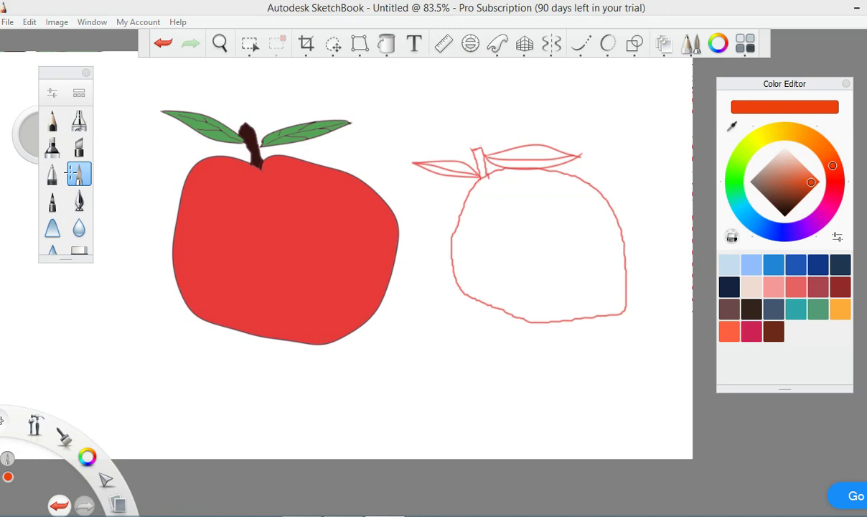
left_click(70, 175)
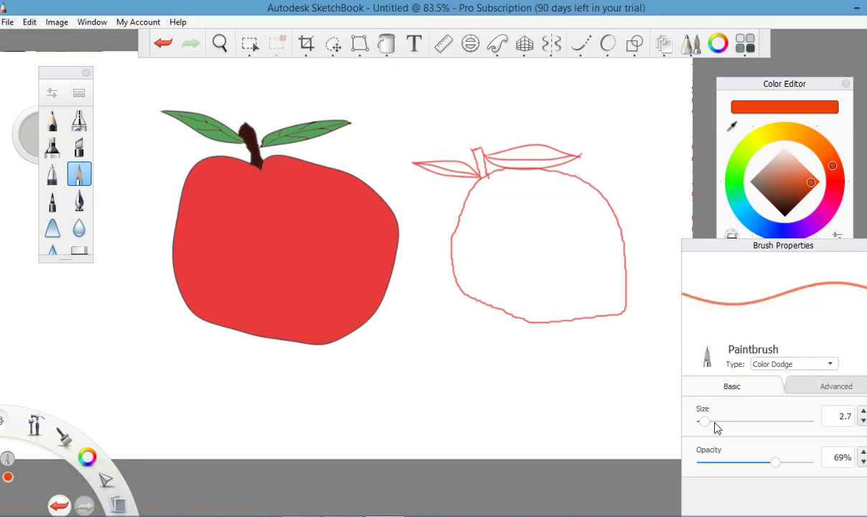
left_click_drag(708, 424, 726, 422)
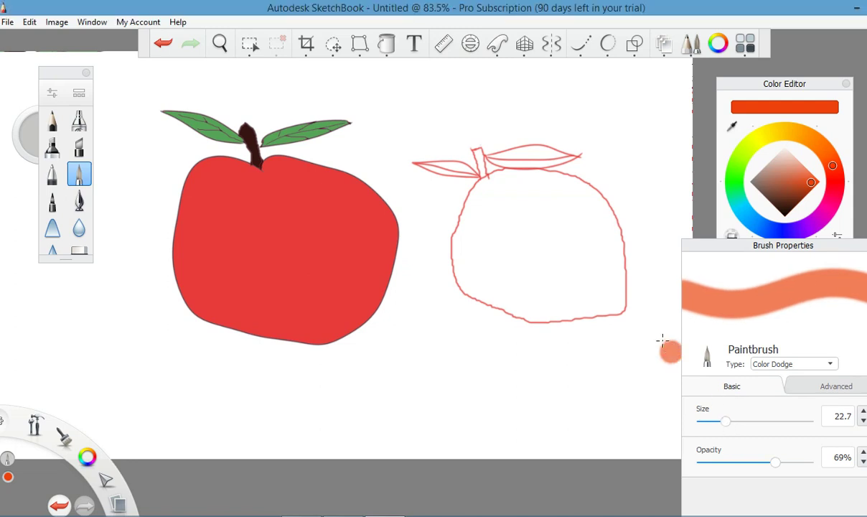
- Dab round orange dots inside the second fruit, along its edge and across its upper middle
left_click(502, 211)
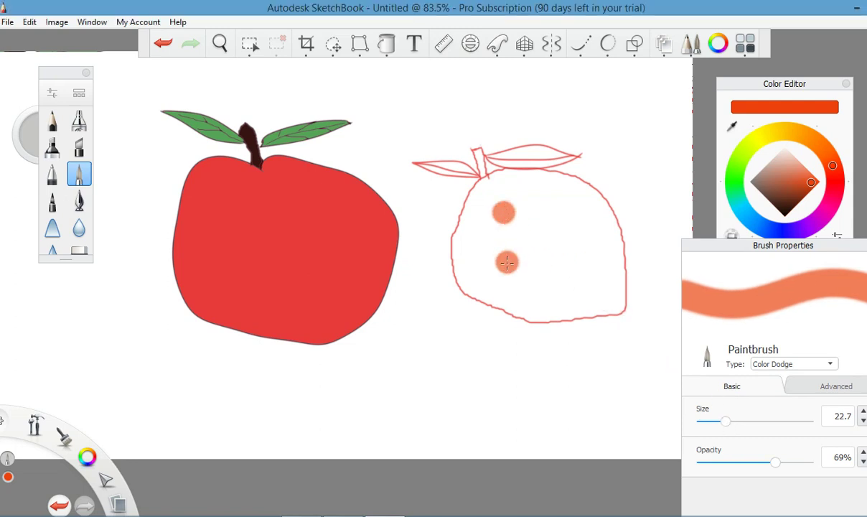
left_click(553, 288)
left_click(597, 285)
left_click(603, 257)
left_click(598, 226)
left_click(557, 198)
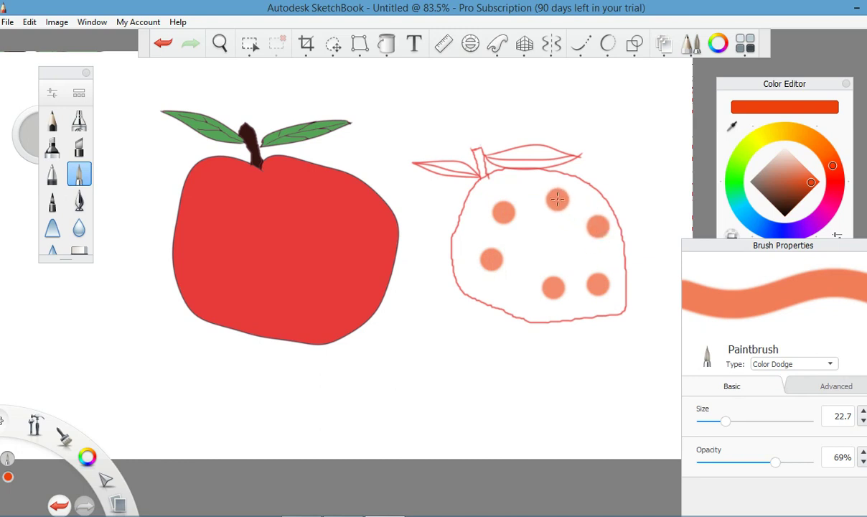
left_click(512, 185)
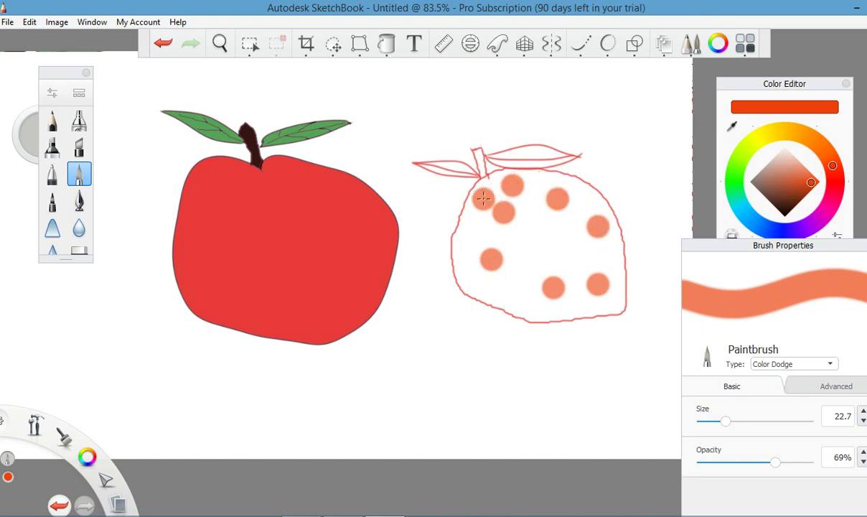
left_click(473, 246)
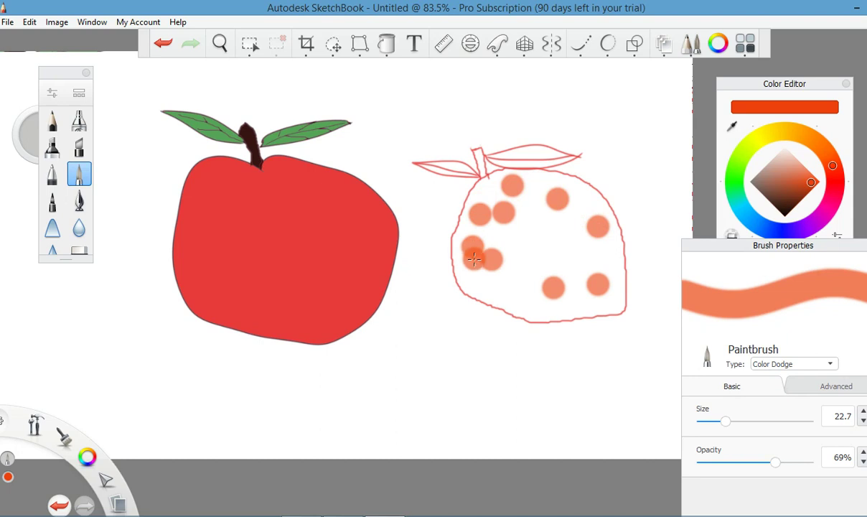
left_click(503, 288)
left_click(536, 302)
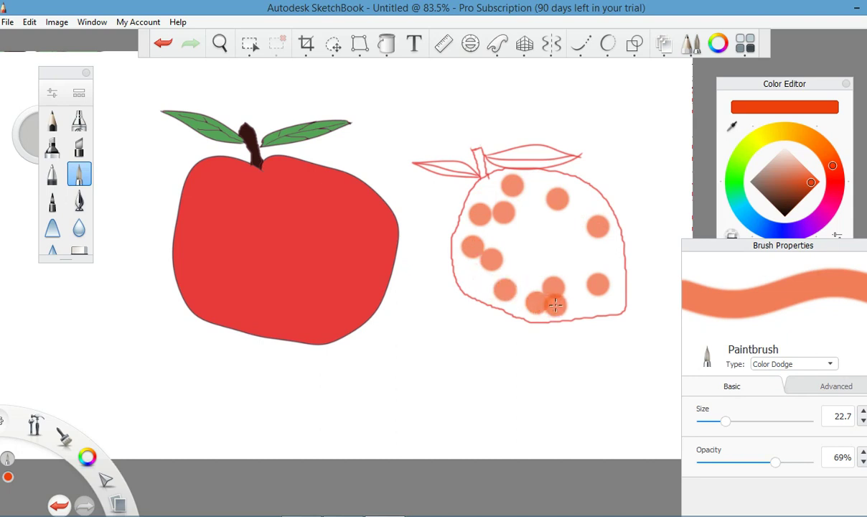
left_click(577, 305)
left_click(592, 303)
left_click(577, 238)
left_click(535, 229)
left_click(503, 247)
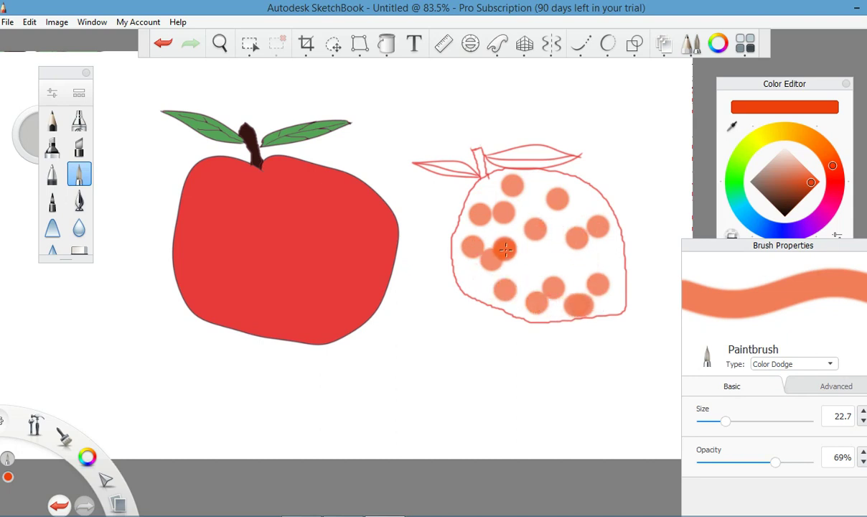
left_click_drag(523, 252, 547, 253)
left_click(553, 253)
left_click(580, 259)
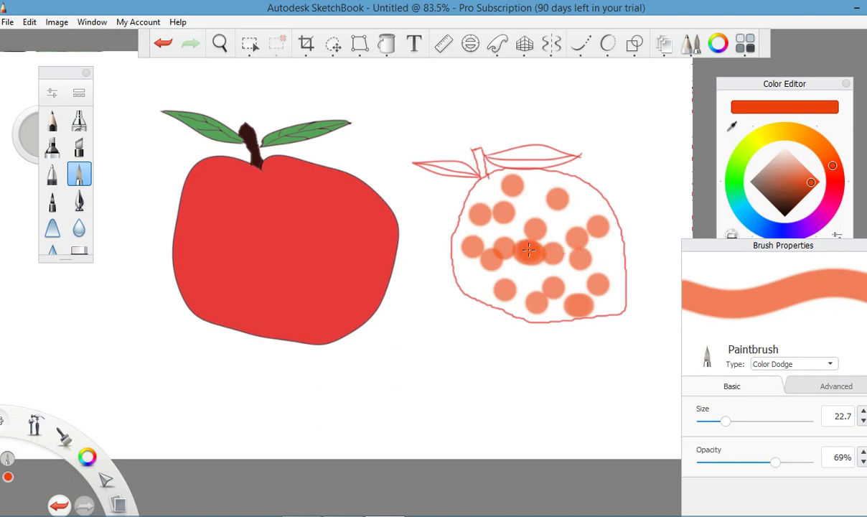
left_click(163, 43)
left_click(163, 43)
left_click(163, 43)
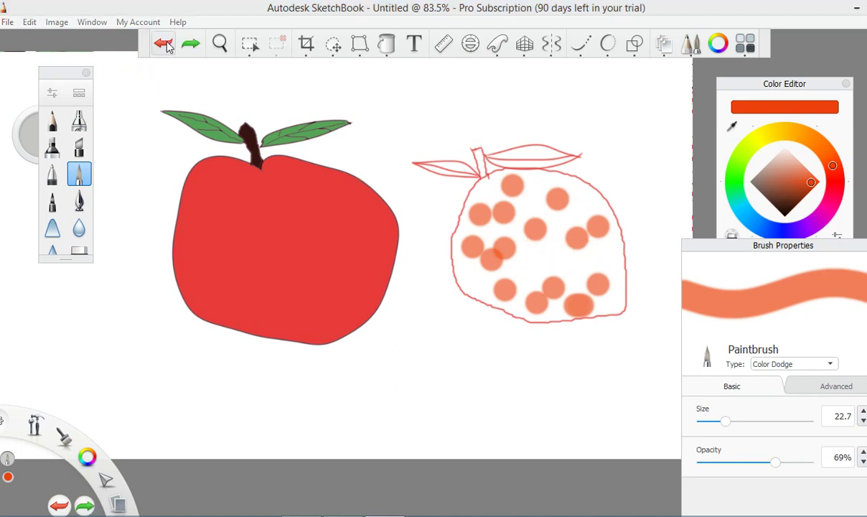
left_click(361, 164)
key("ctrl+z")
- Add more orange dots in the remaining gaps of the second fruit, undoing any misplaced dab
left_click(537, 264)
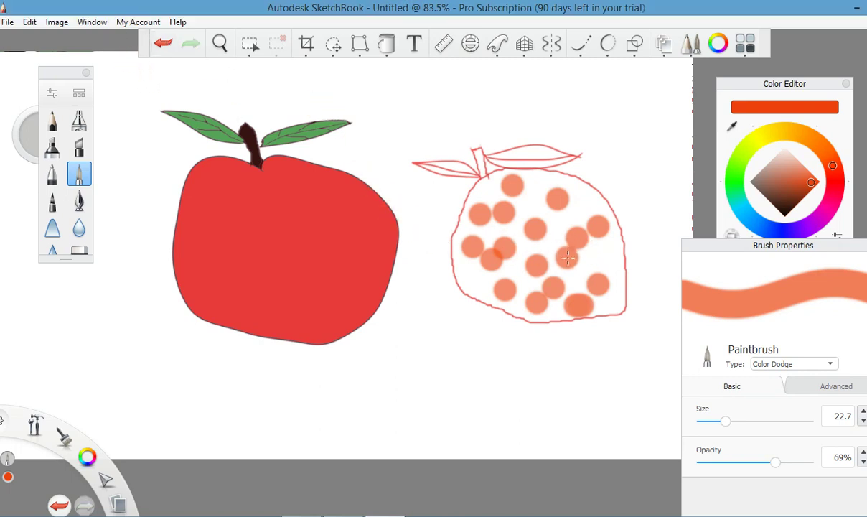
left_click(572, 264)
left_click(601, 253)
left_click(478, 269)
key("ctrl+z")
left_click(475, 281)
left_click(584, 204)
left_click(566, 222)
left_click(530, 205)
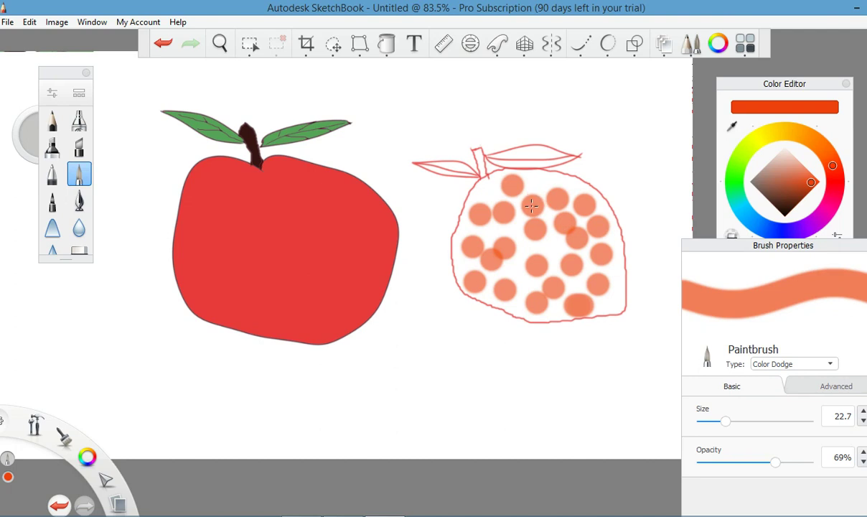
left_click(537, 182)
left_click(629, 283)
left_click(611, 303)
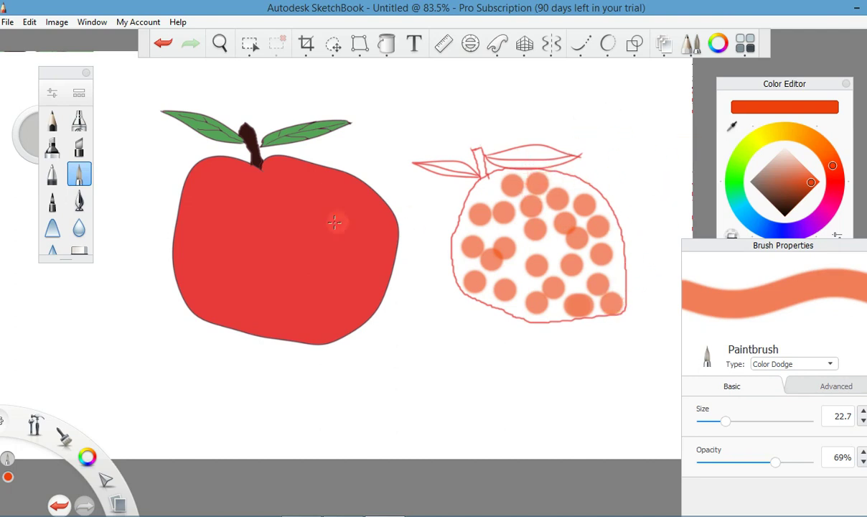
- Flood fill the area around the dots inside the second fruit with bright yellow-green
left_click(743, 159)
left_click(743, 169)
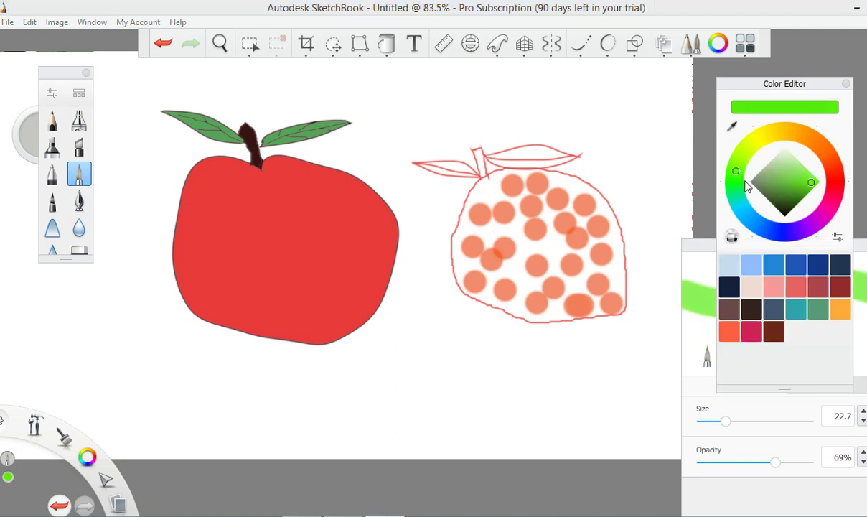
left_click(386, 45)
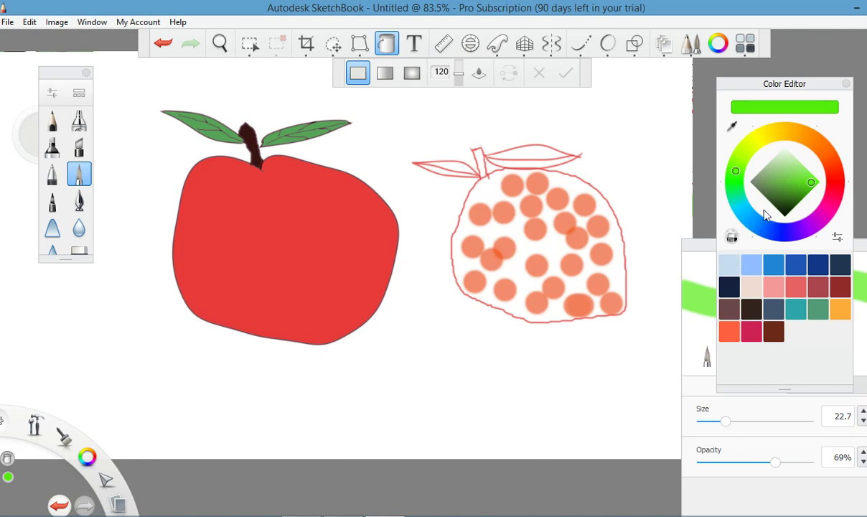
left_click(743, 216)
mouse_move(757, 218)
left_mouse_down()
mouse_move(785, 228)
mouse_move(829, 201)
mouse_move(782, 138)
mouse_move(750, 132)
mouse_move(762, 145)
mouse_move(745, 150)
left_mouse_up()
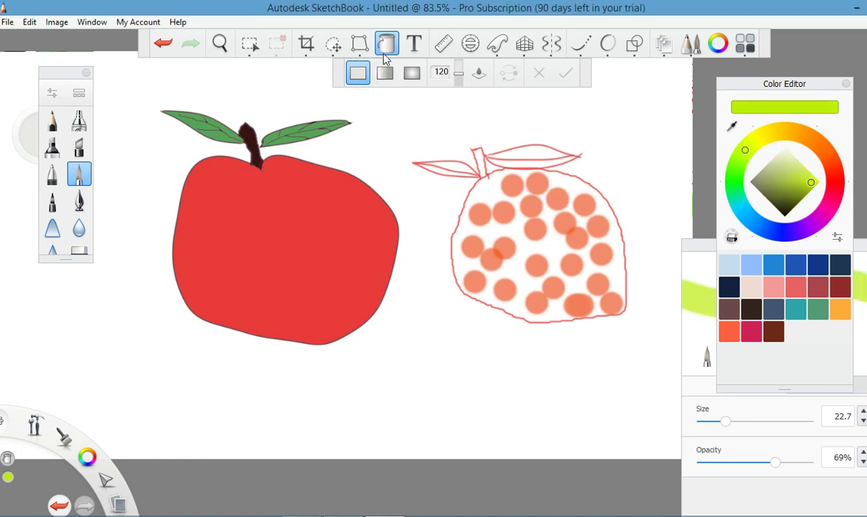
left_click(498, 191)
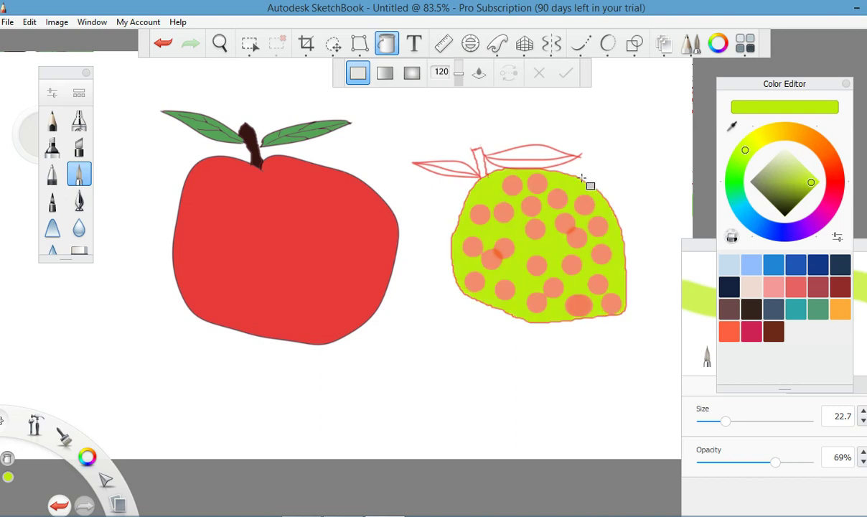
- Refill the second fruit's background around the dots, trying magenta and settling on a pale lilac
mouse_move(802, 192)
left_mouse_down()
mouse_move(787, 206)
mouse_move(796, 201)
mouse_move(768, 181)
mouse_move(787, 212)
mouse_move(796, 185)
left_mouse_up()
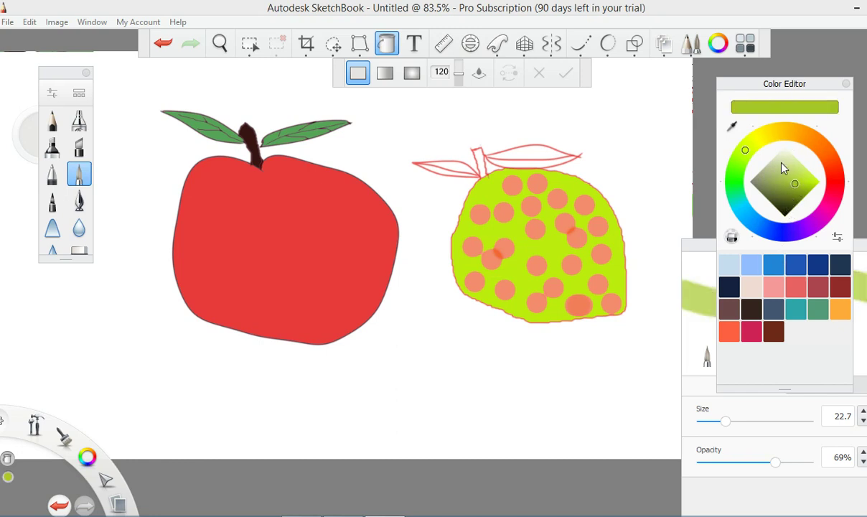
mouse_move(829, 165)
left_mouse_down()
mouse_move(834, 207)
mouse_move(822, 219)
left_mouse_up()
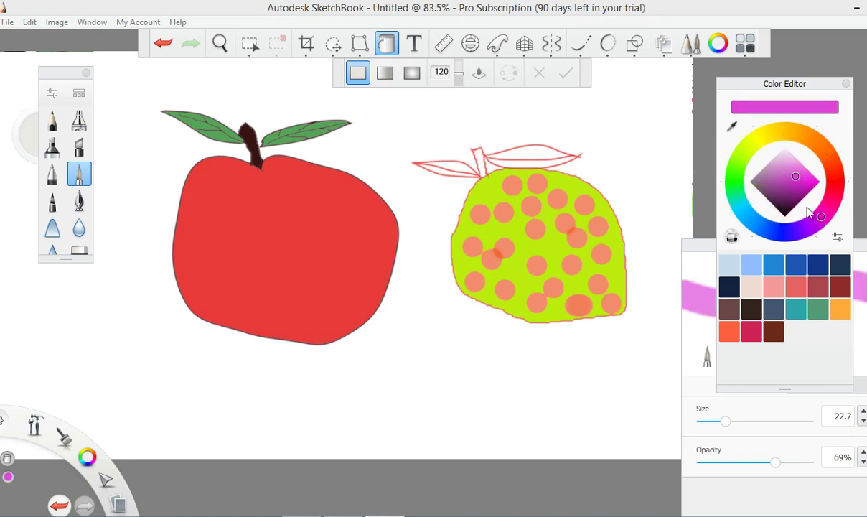
left_click(490, 189)
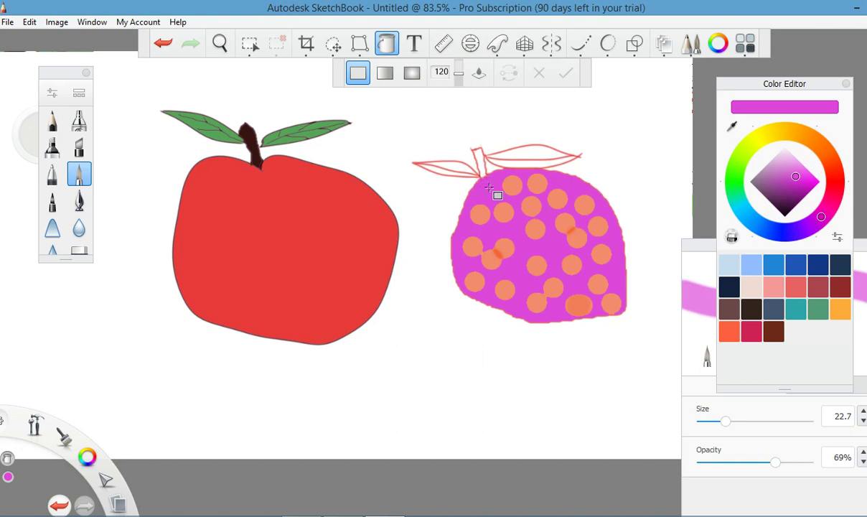
mouse_move(796, 180)
left_mouse_down()
mouse_move(790, 195)
mouse_move(734, 162)
mouse_move(740, 151)
mouse_move(722, 173)
left_mouse_up()
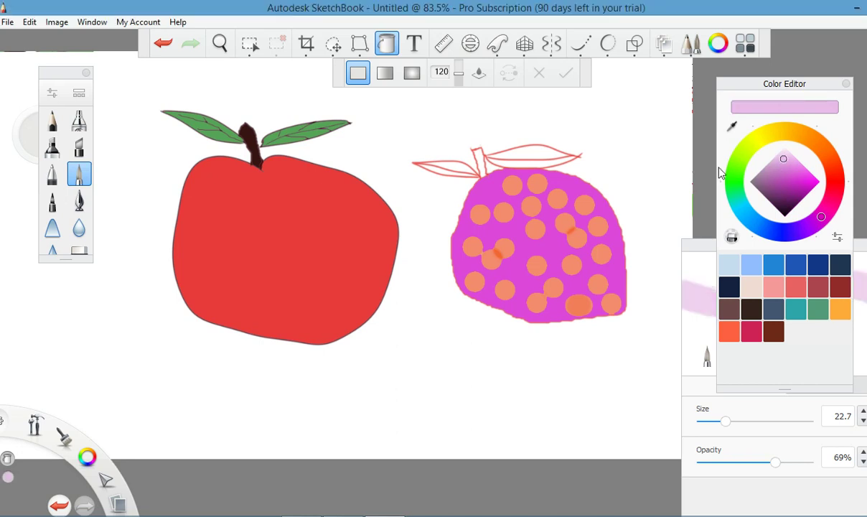
left_click(493, 192)
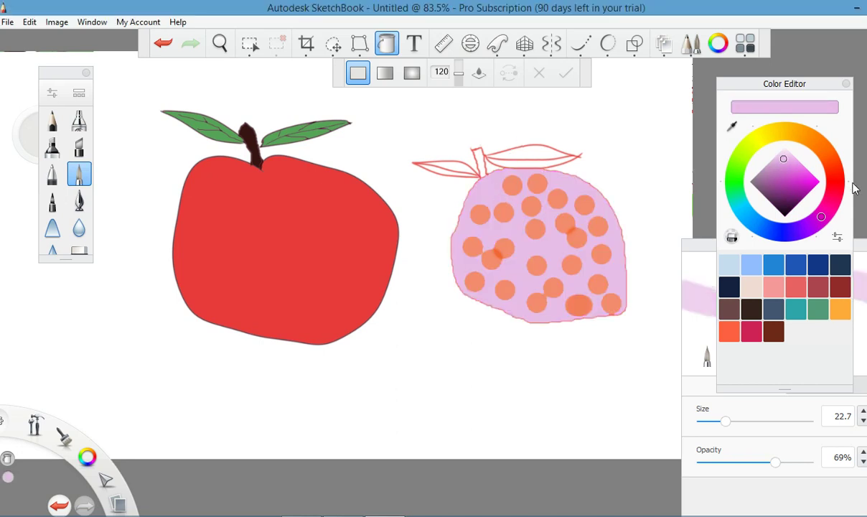
- Flood fill both halves of each leaf on the second fruit with green
left_click(733, 181)
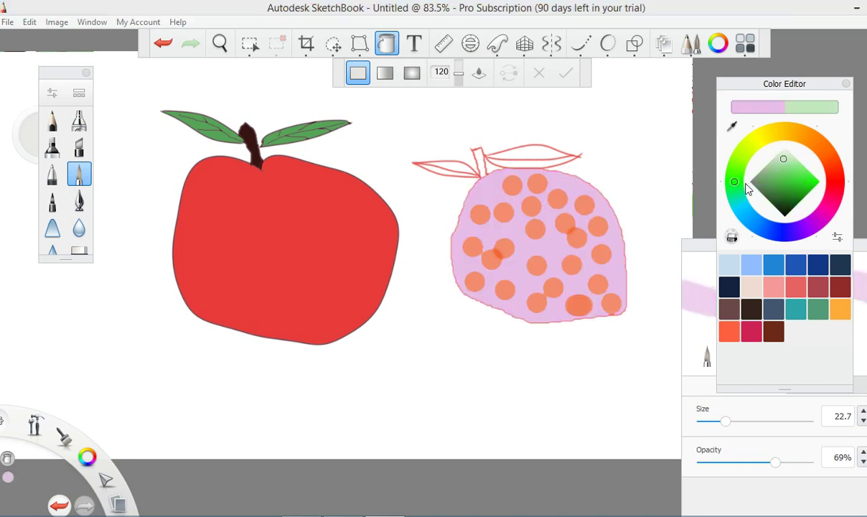
left_click(796, 186)
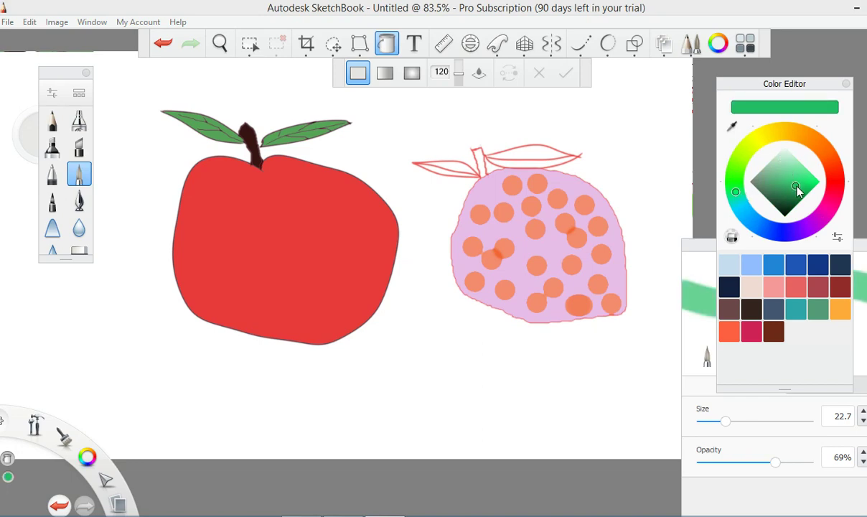
scroll(433, 154, "up", 5)
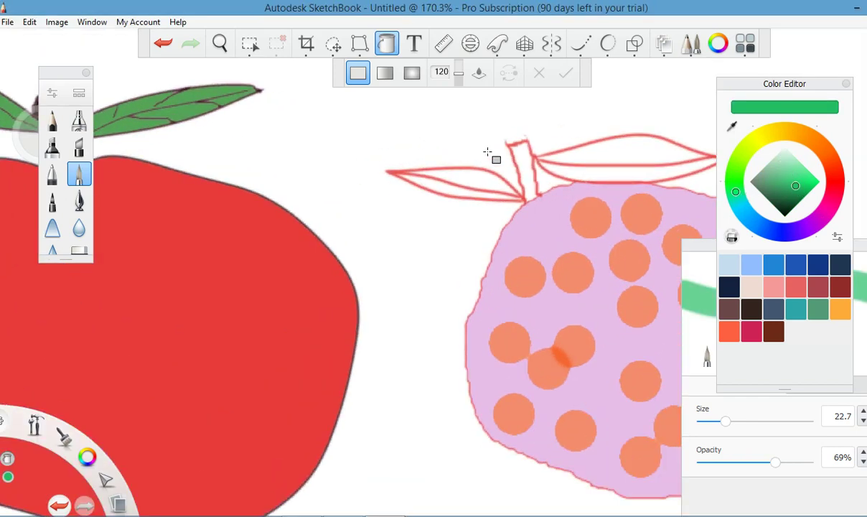
left_click(621, 154)
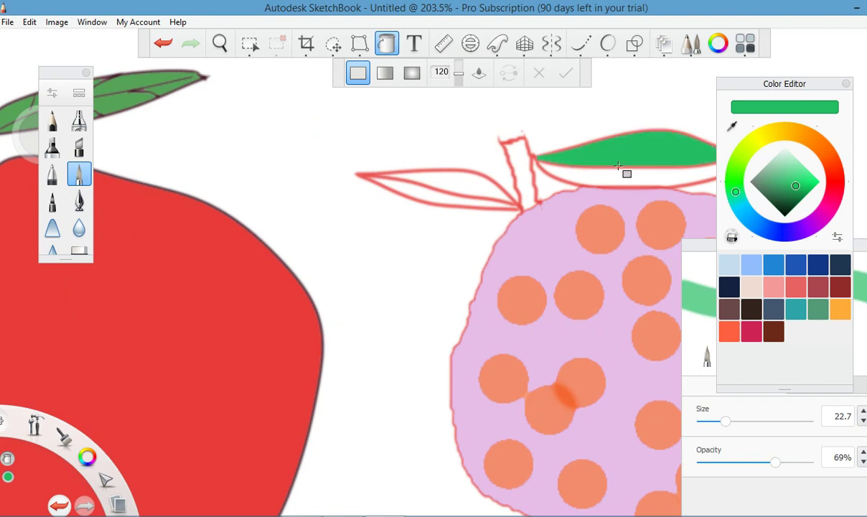
left_click(589, 172)
left_click(474, 186)
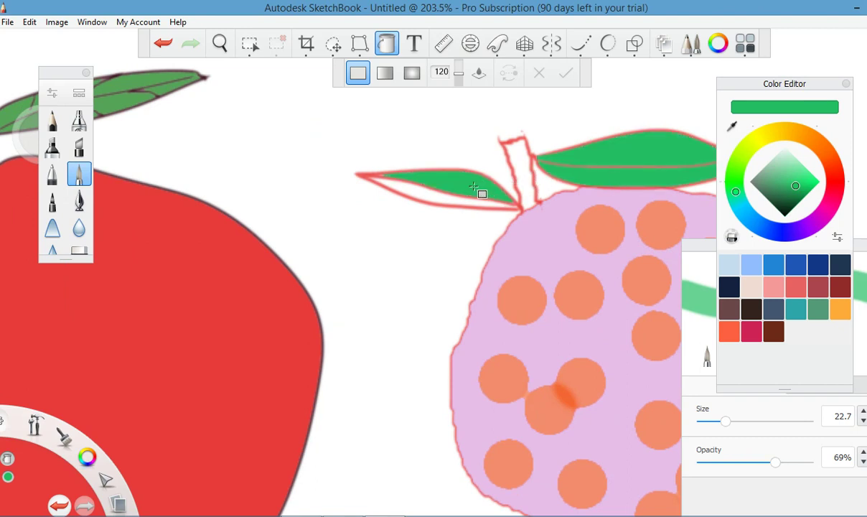
left_click(429, 196)
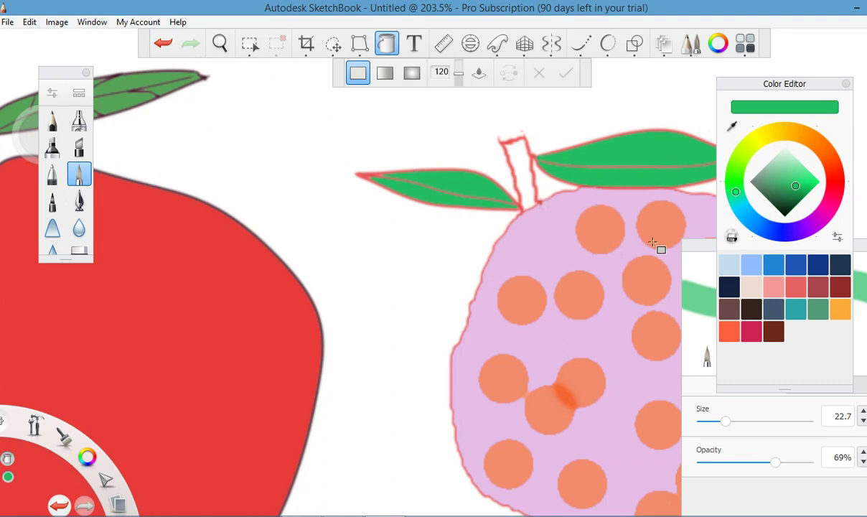
- Recolor the outline of the second fruit and its leaves burnt orange with a flood fill, and close the color editor
left_click(845, 162)
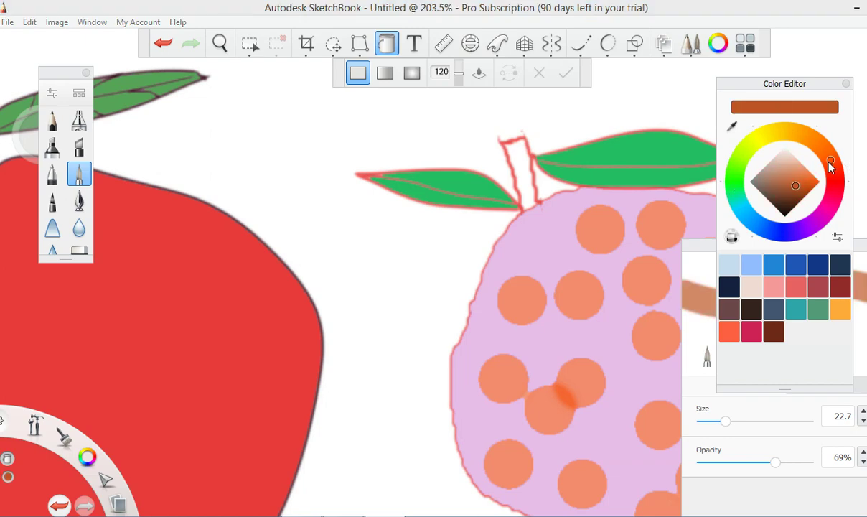
left_click(556, 195)
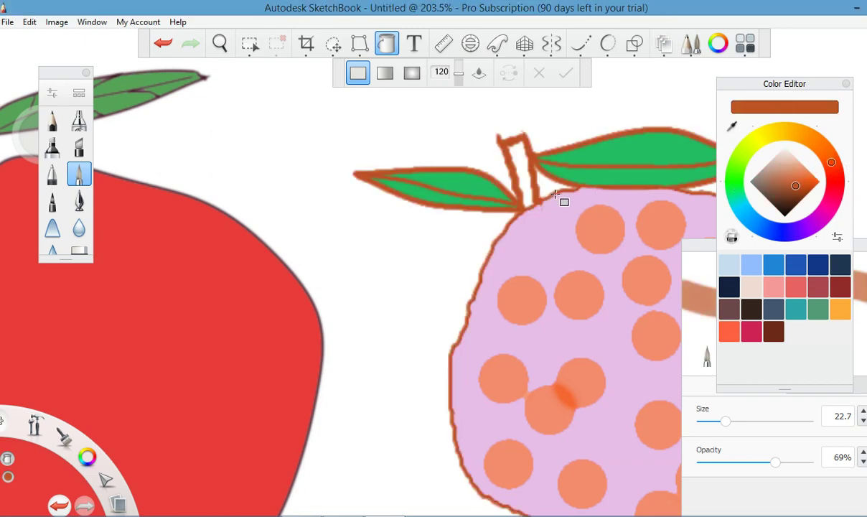
scroll(526, 150, "down", 4)
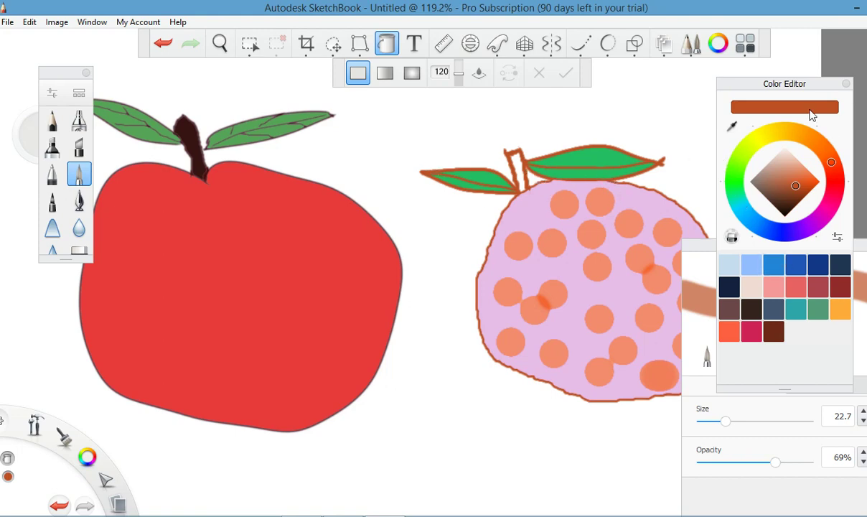
left_click(846, 84)
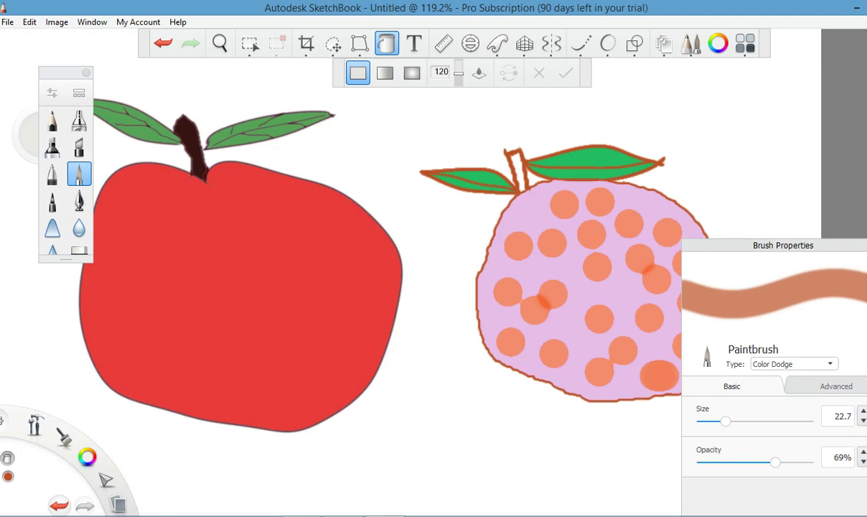
scroll(761, 245, "down", 3)
scroll(766, 244, "up", 3)
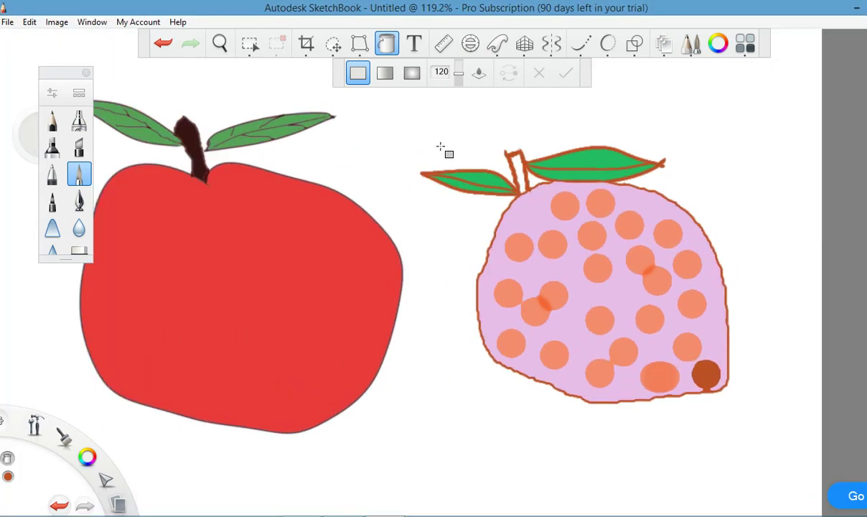
- Try to flood fill the second fruit's stem with burnt orange, and undo the fill
scroll(441, 147, "up", 3)
left_click(490, 154)
left_click(488, 152)
left_click(163, 43)
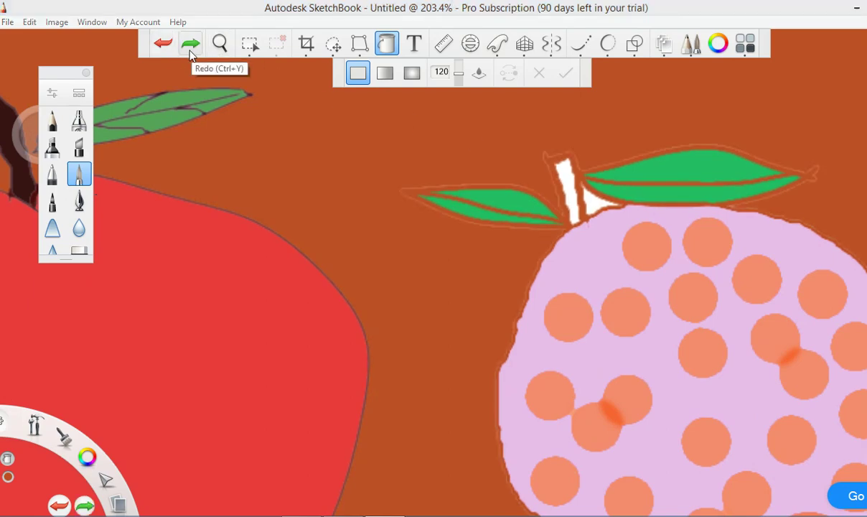
left_click(163, 43)
- Flood fill the second fruit's stem with a muted dark brown, and close the color editor
scroll(740, 151, "up", 2)
scroll(703, 158, "down", 1)
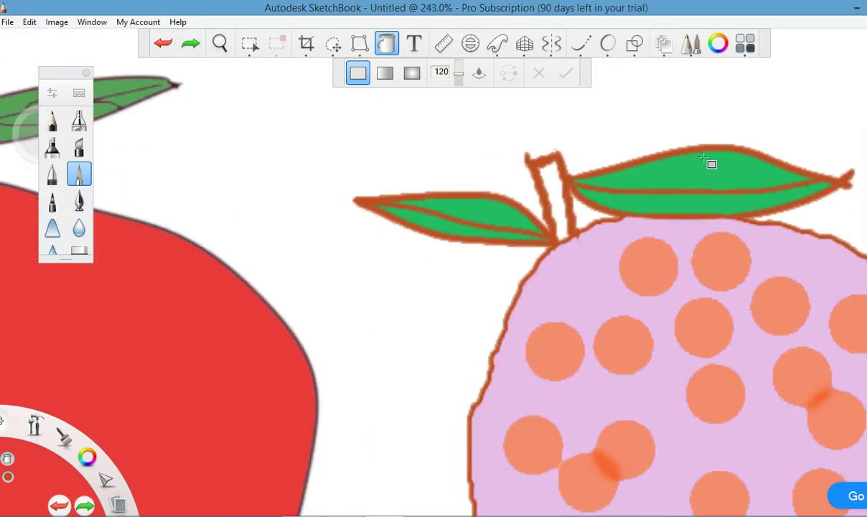
scroll(704, 158, "down", 3)
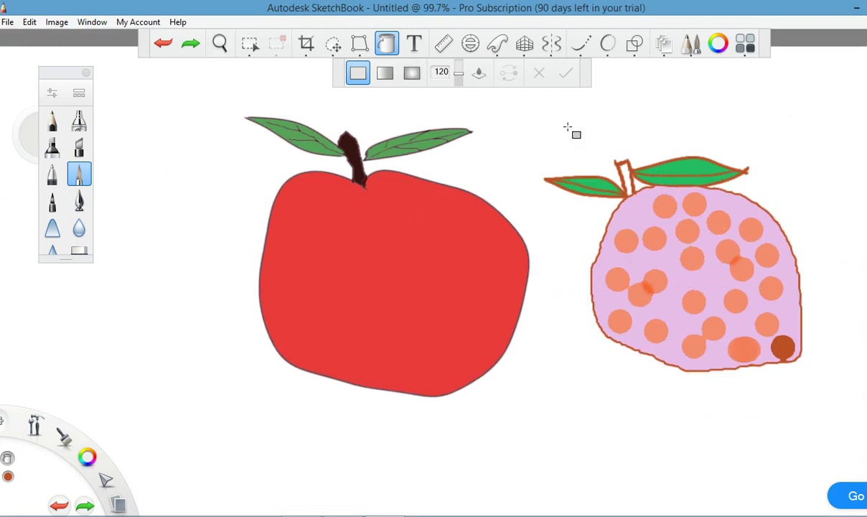
left_click(8, 452)
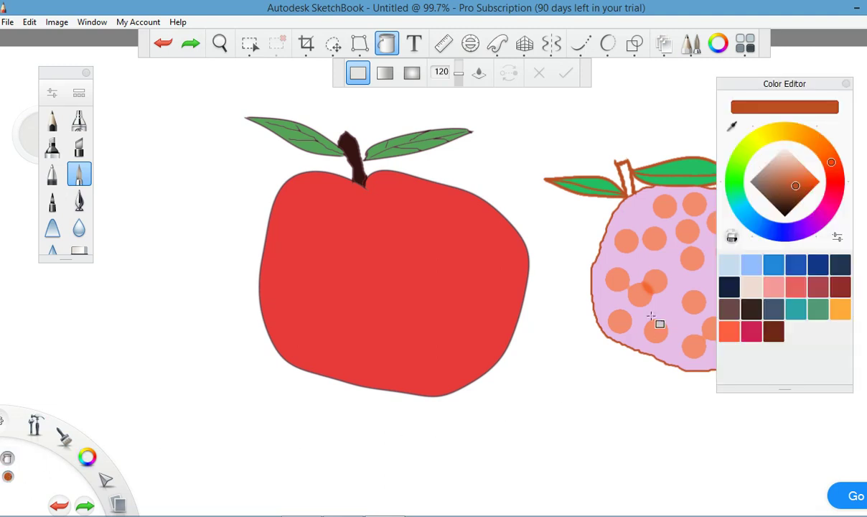
left_click_drag(795, 182, 778, 193)
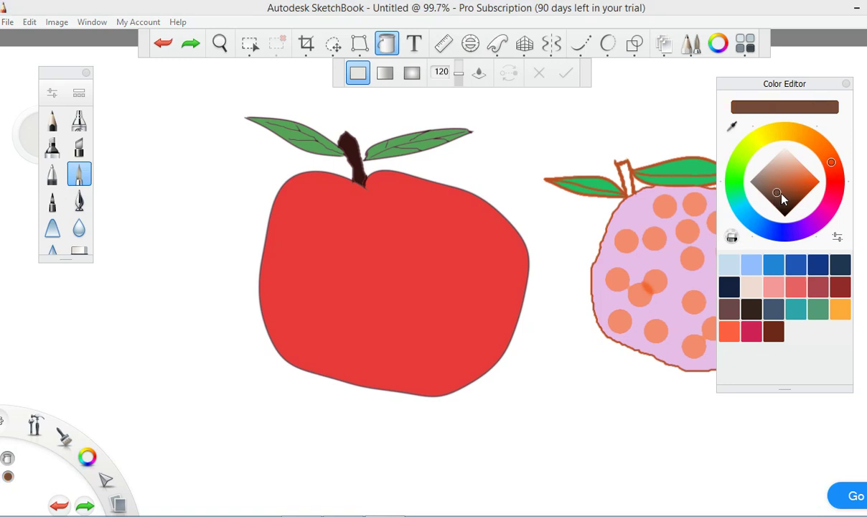
left_click(624, 176)
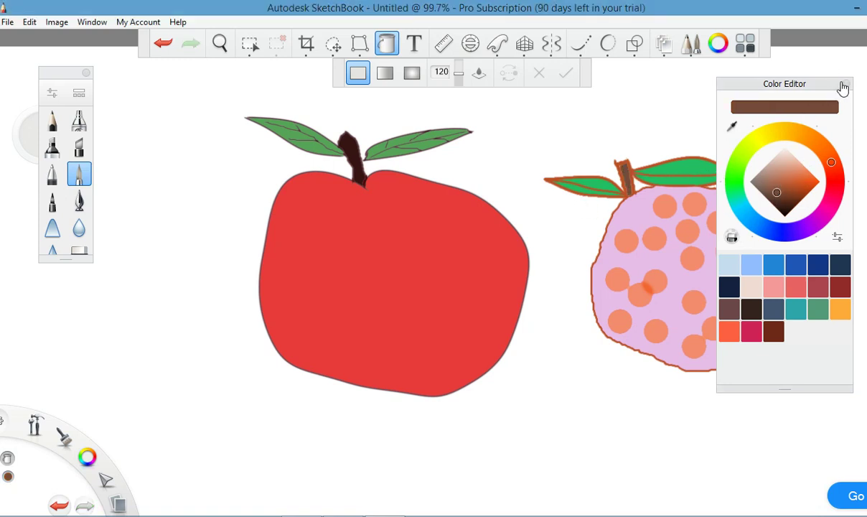
left_click(846, 85)
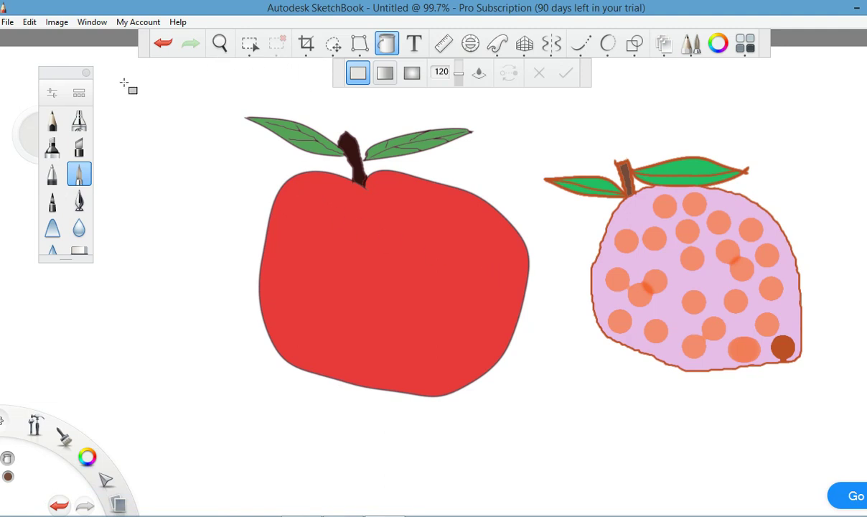
- Draw a small brown plus sign with the Pencil between the apple and the second fruit
left_click(52, 120)
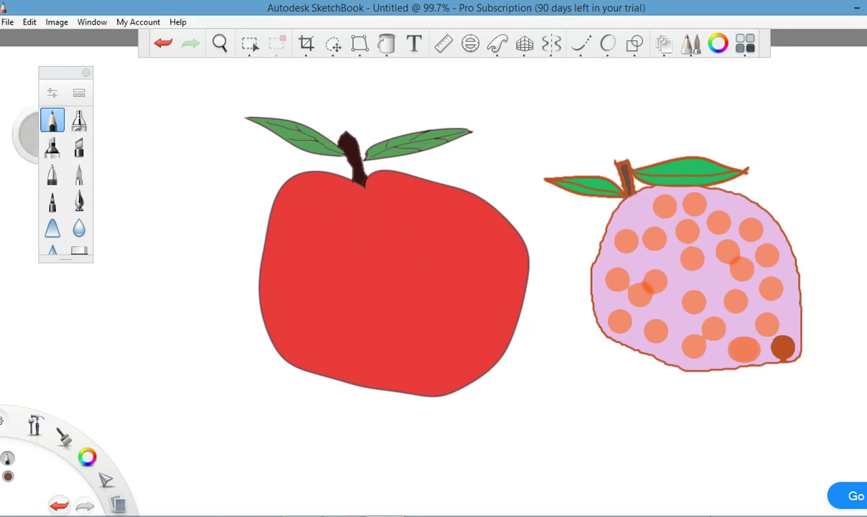
mouse_move(79, 509)
- Select a rectangle around both fruits and the plus sign, and crop the canvas to that area of about 893 by 526 px
left_click(250, 44)
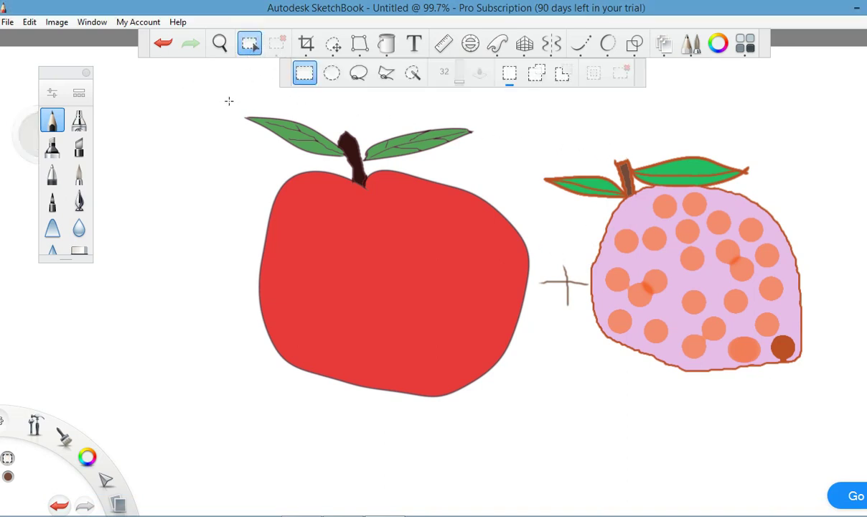
left_click_drag(261, 156, 825, 445)
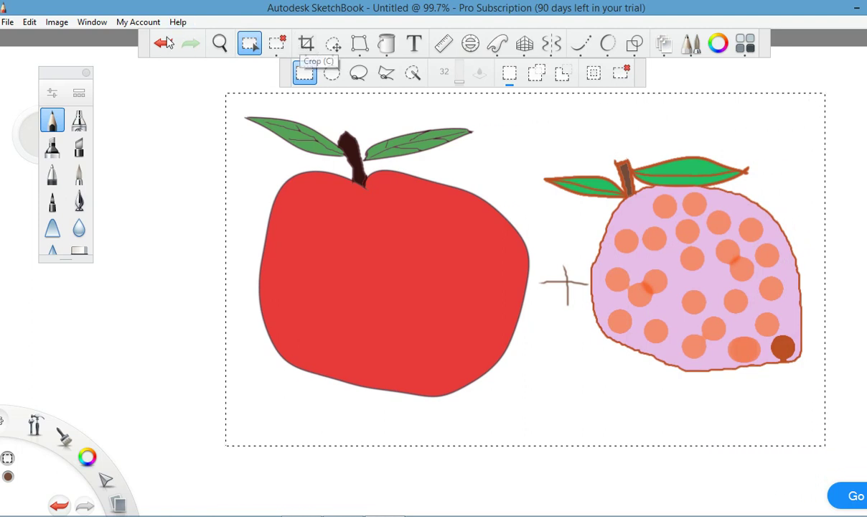
left_click(7, 23)
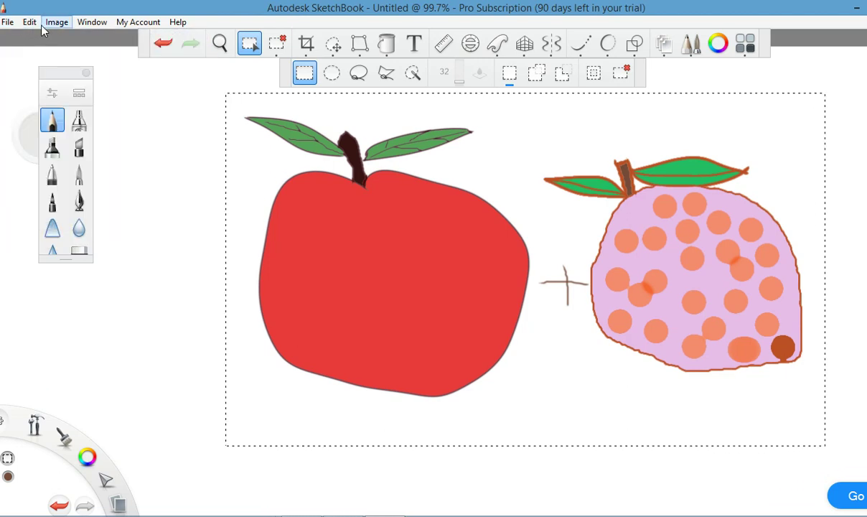
left_click(54, 23)
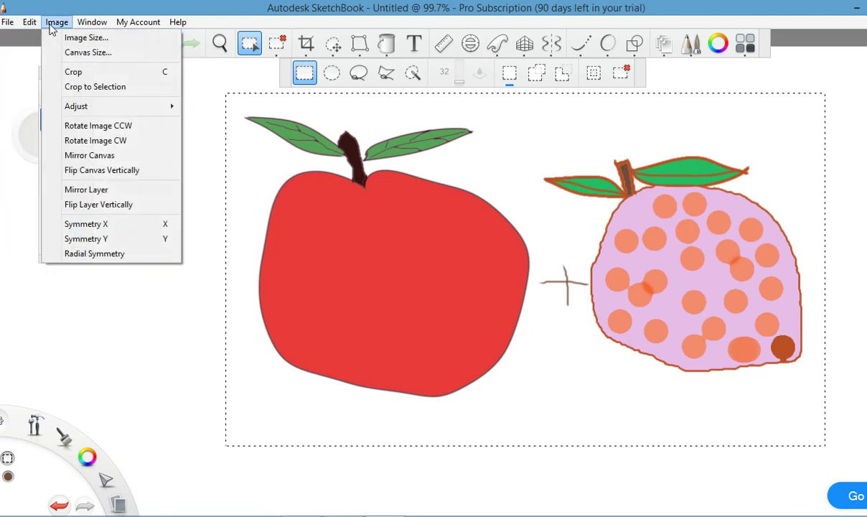
left_click(99, 72)
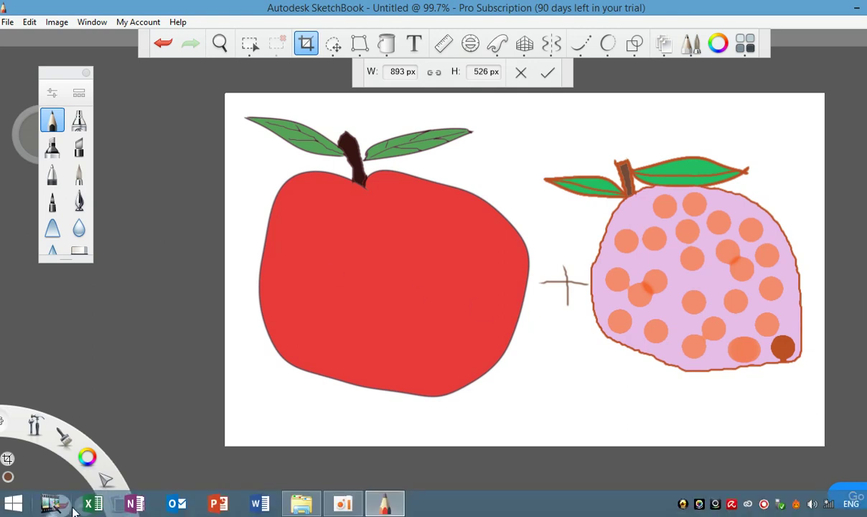
mouse_move(349, 509)
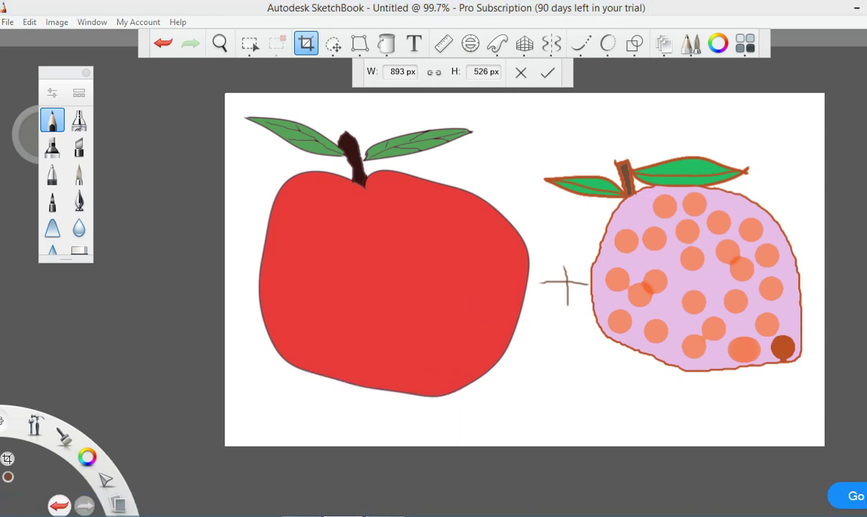